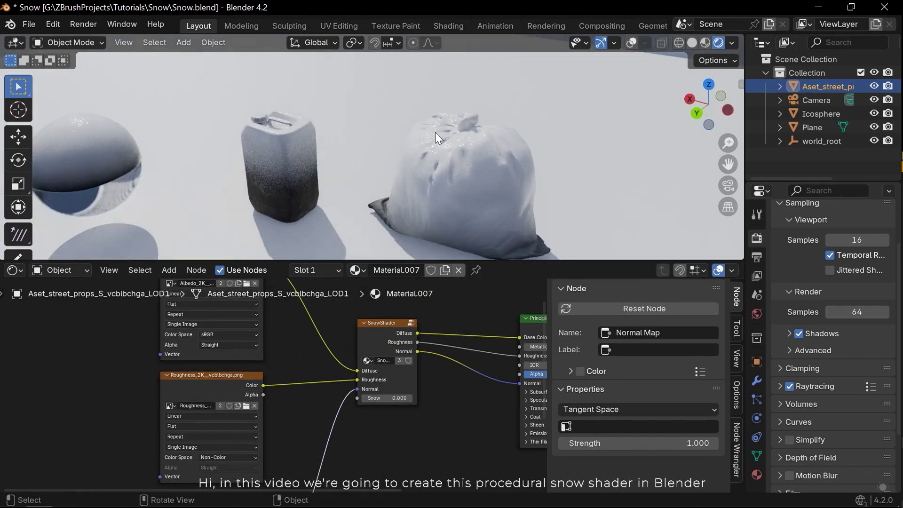
- Lower the SnowShader group's Snow value to -1.9 and examine the snow effect on the props and the group's inner nodes
middle_click_drag(405, 107, 389, 235)
left_click_drag(383, 398, 341, 398)
middle_click_drag(404, 207, 514, 114)
scroll(385, 129, "up", 3)
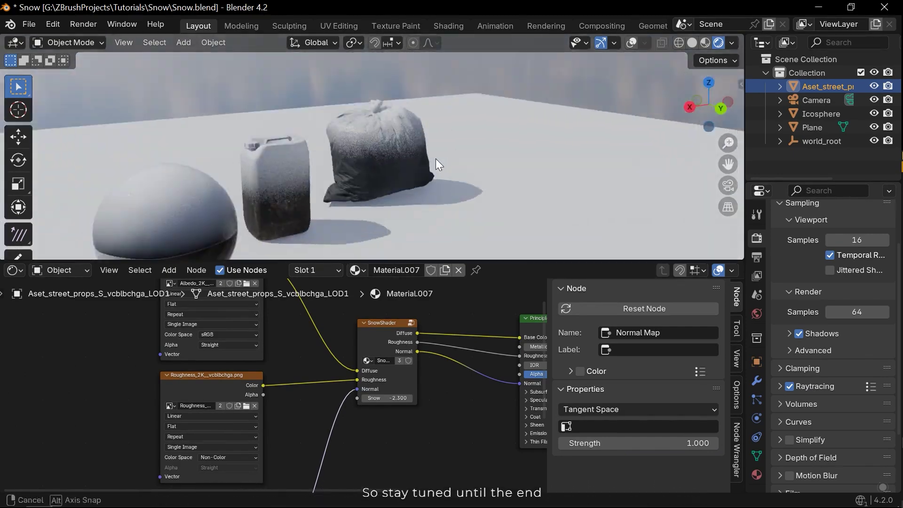
middle_click_drag(435, 159, 357, 147)
middle_click_drag(507, 366, 214, 371)
scroll(376, 372, "up", 4)
scroll(450, 162, "down", 2)
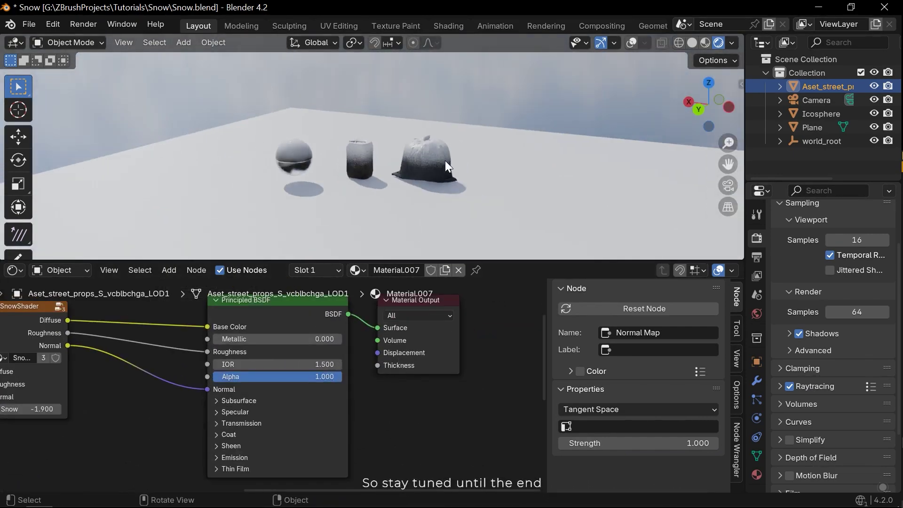
scroll(456, 178, "up", 3)
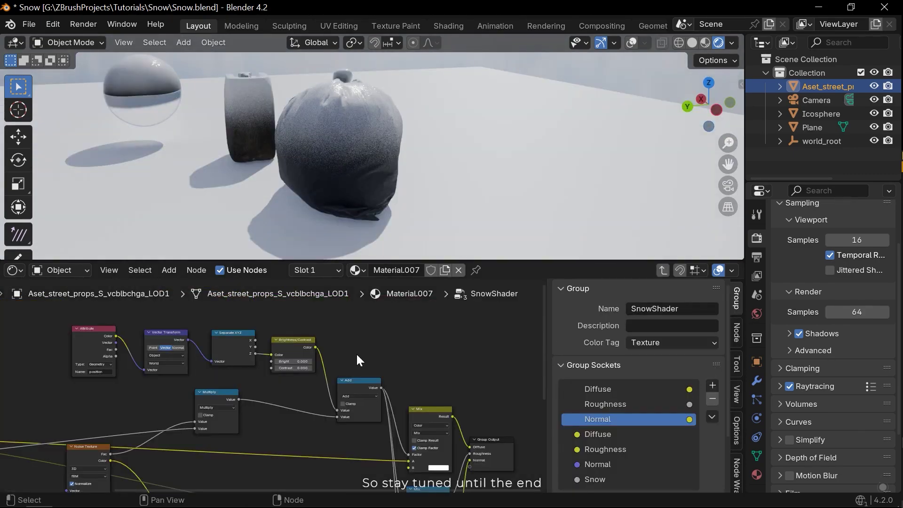
key("ctrl+space")
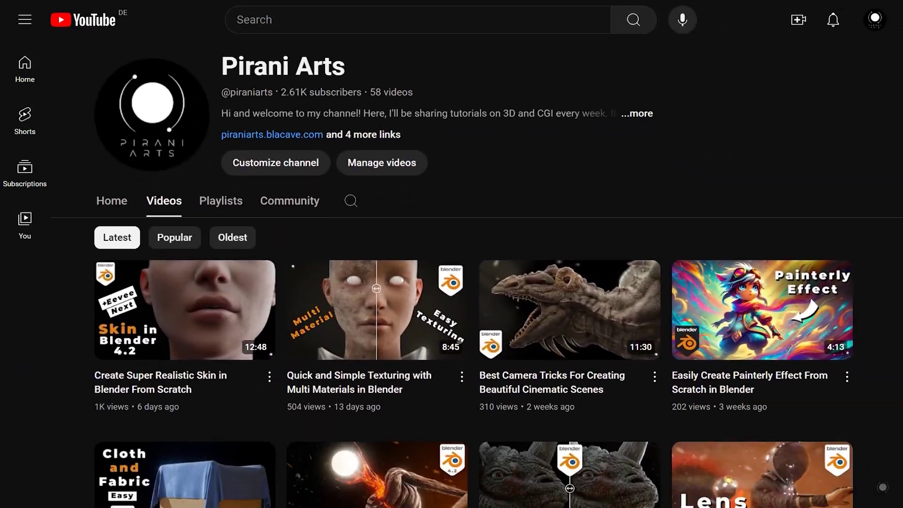
scroll(451, 282, "down", 3)
scroll(452, 282, "down", 9)
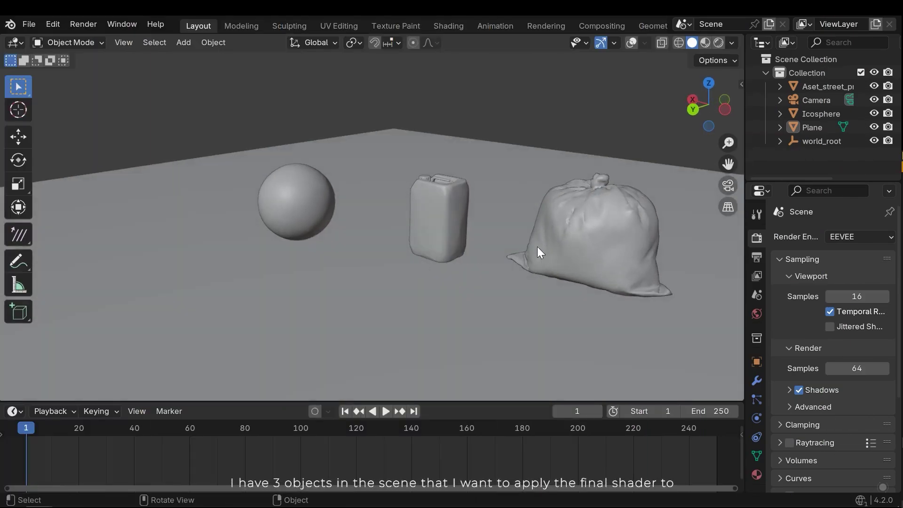
- Switch the viewport showing the sphere, canister and bag to rendered shading
middle_click_drag(537, 247, 313, 217)
middle_click_drag(427, 227, 439, 202)
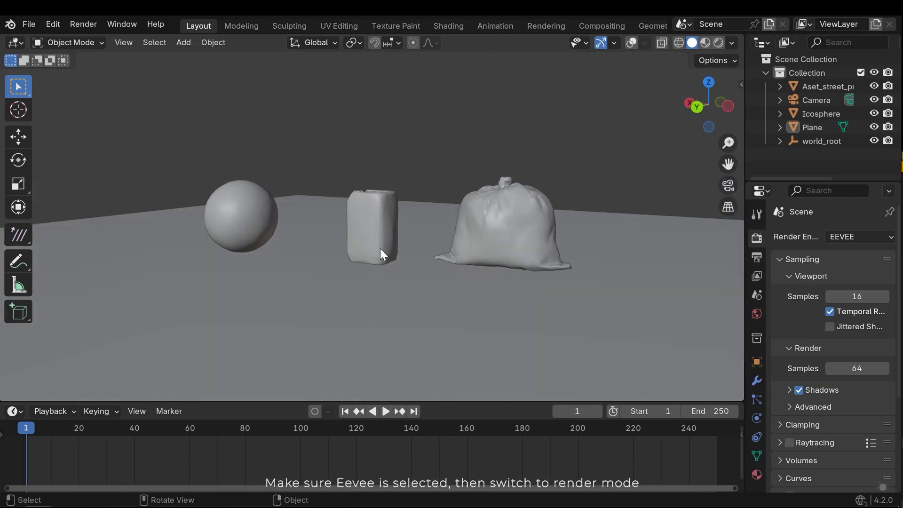
key("z")
left_click(399, 109)
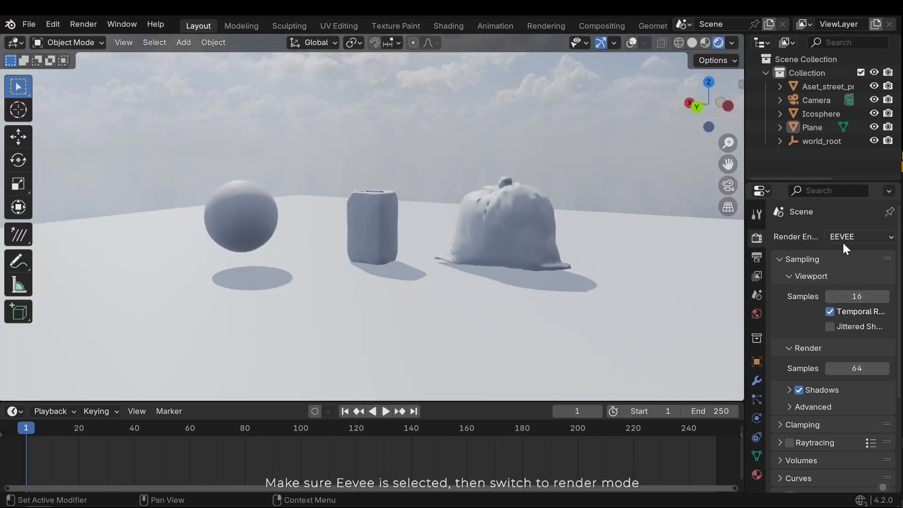
- Enable Raytracing in the EEVEE render settings
middle_click_drag(451, 225, 374, 258)
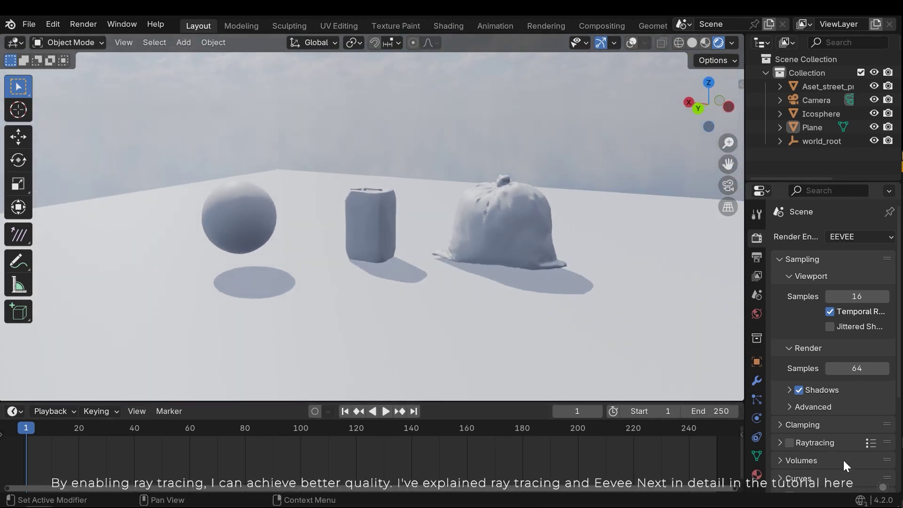
left_click(789, 443)
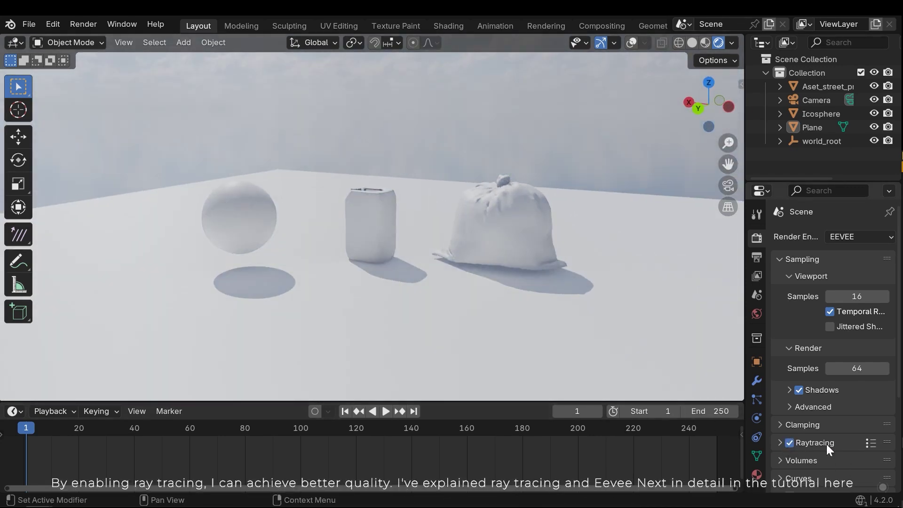
scroll(826, 428, "down", 3)
- Enlarge the timeline area below the viewport and turn it into a Shader Editor
middle_click_drag(283, 274, 199, 361)
left_click_drag(66, 401, 67, 348)
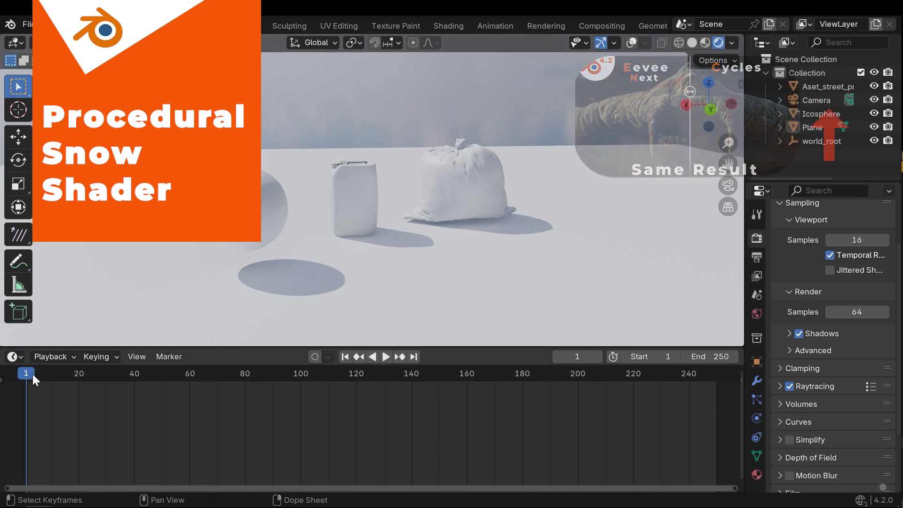
left_click(13, 356)
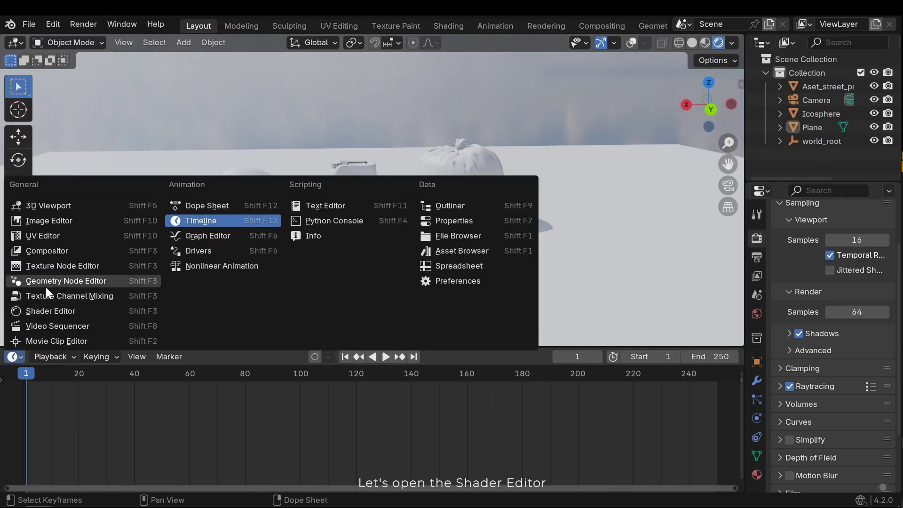
left_click(53, 311)
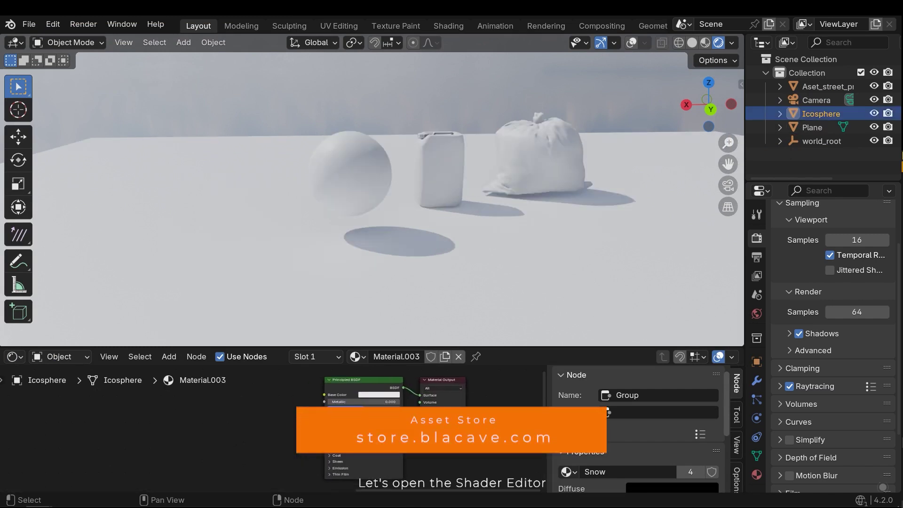
- Rename the icosphere's material to SnowySphere
middle_click_drag(307, 408, 328, 422)
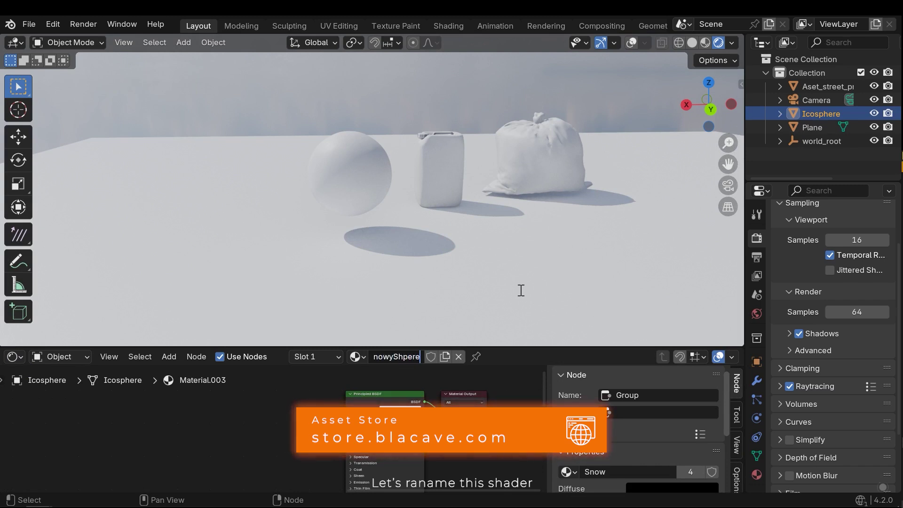
type("p")
key("Return")
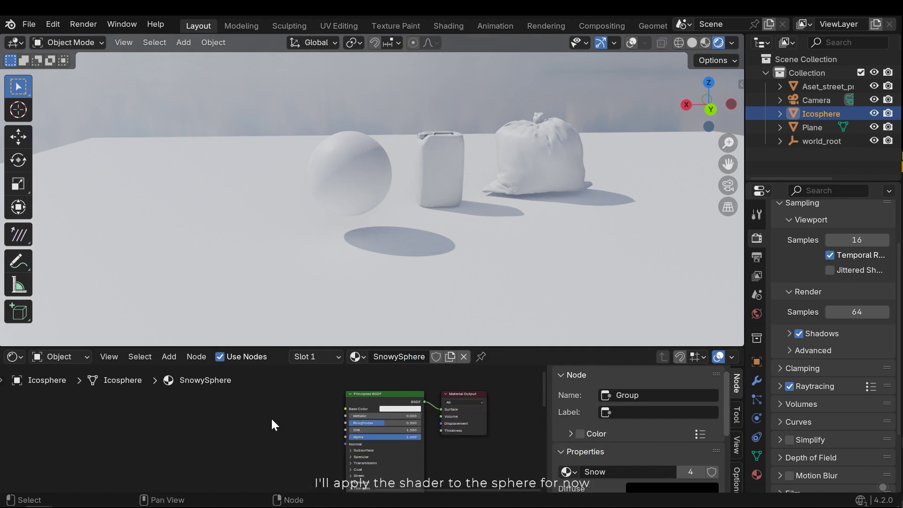
- Enlarge the Shader Editor area further to make more room for the node graph
middle_click_drag(378, 404, 417, 398)
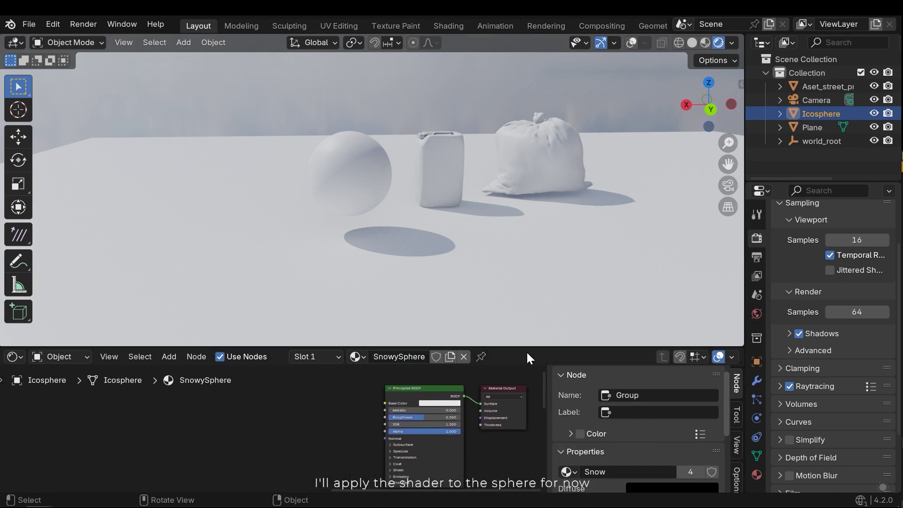
left_click_drag(523, 348, 517, 261)
middle_click_drag(479, 224, 321, 110)
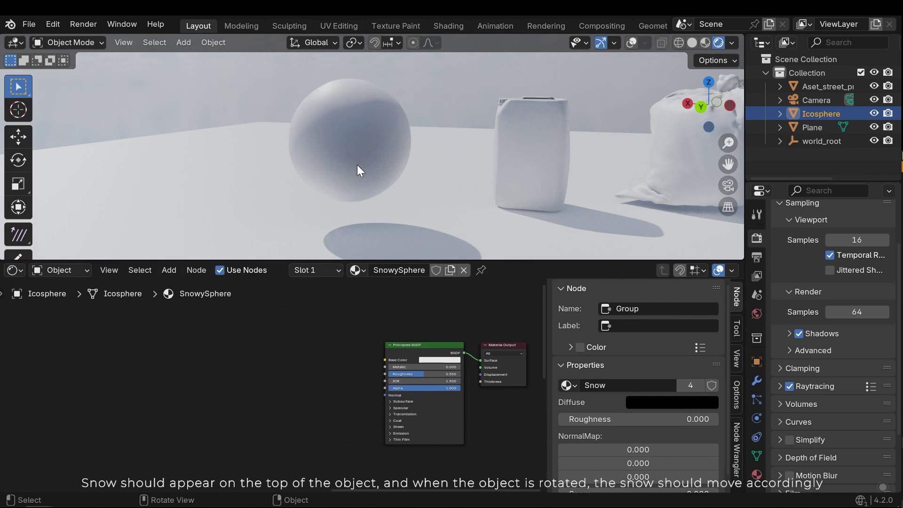
- Add an Attribute node to the SnowySphere material, well before the Principled BSDF node
middle_click_drag(360, 365, 432, 380)
middle_click_drag(428, 171, 440, 175)
scroll(292, 370, "up", 3)
middle_click_drag(318, 359, 288, 355)
scroll(298, 381, "up", 1)
key("shift+a")
type("at")
key("Return")
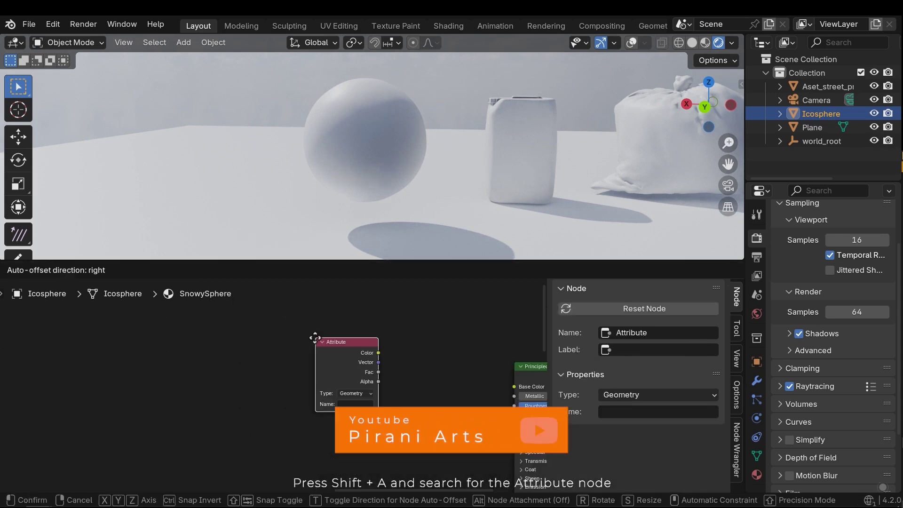
left_click(164, 337)
- Reposition the Attribute node and preview its Color output on the sphere
middle_click_drag(184, 362, 367, 387)
scroll(325, 381, "up", 1)
middle_click_drag(324, 381, 204, 360)
scroll(248, 359, "down", 3)
middle_click_drag(261, 354, 298, 366)
left_click_drag(301, 366, 241, 347)
middle_click_drag(285, 361, 287, 367)
left_click(333, 369)
left_click(231, 347, "ctrl+shift")
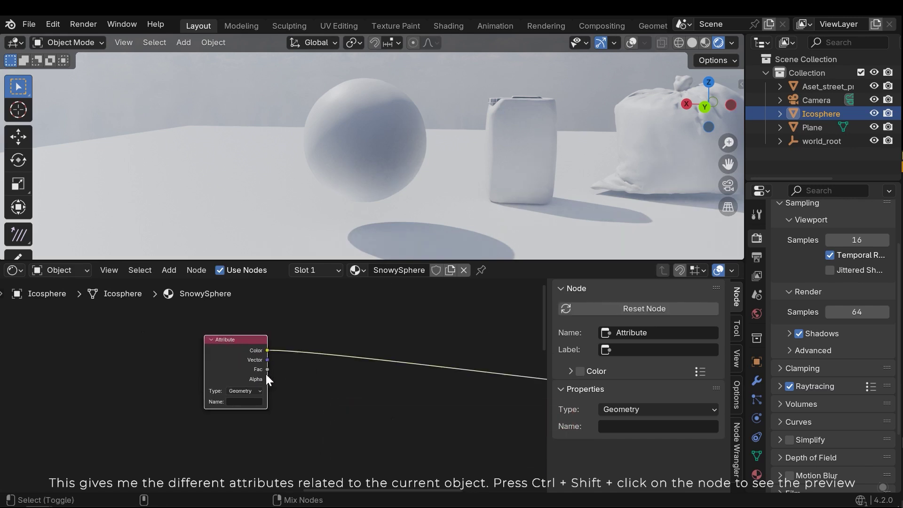
middle_click_drag(343, 237, 383, 248)
- Add a Vector Transform node and insert it on the link coming from the Attribute node's Color output
middle_click_drag(273, 411, 229, 417)
left_click(319, 394)
key("shift+a")
type("v")
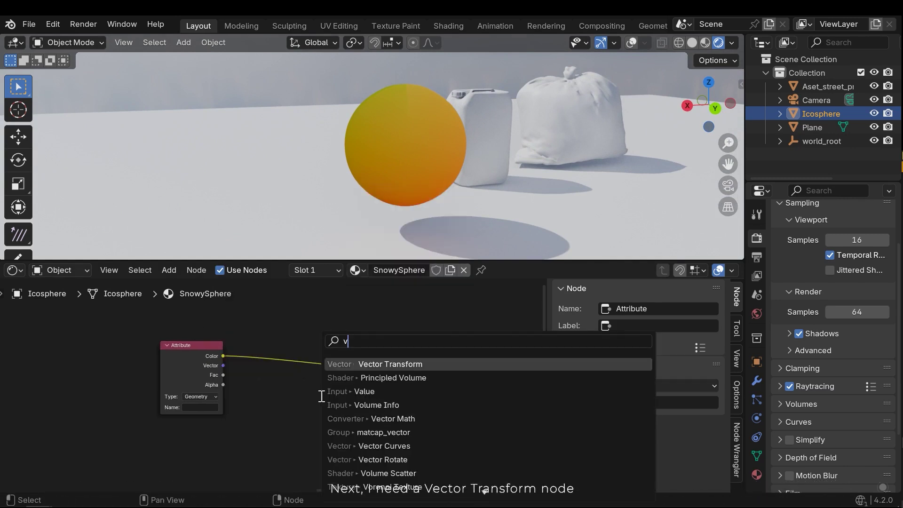
type("ector tra")
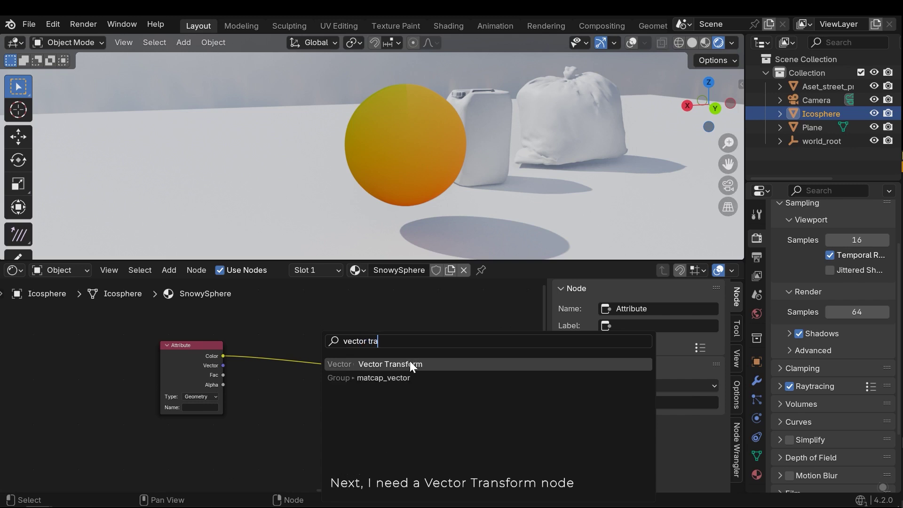
left_click(410, 362)
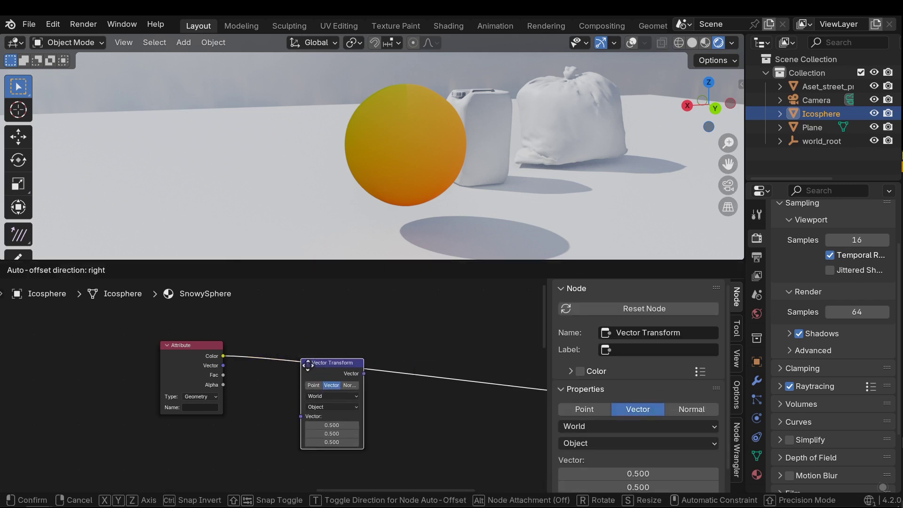
left_click(288, 345)
scroll(330, 410, "up", 3)
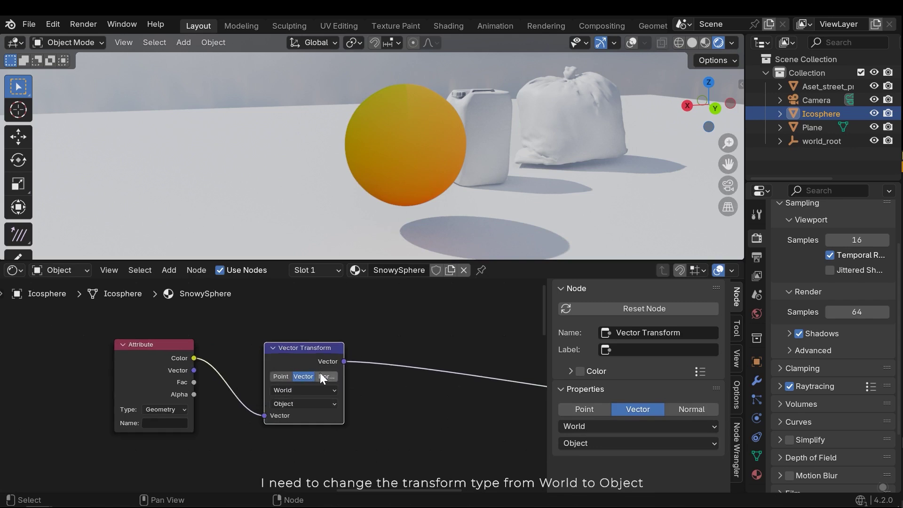
- Set the Vector Transform node to convert from Object to World and move it closer to the Attribute node
left_click(292, 390)
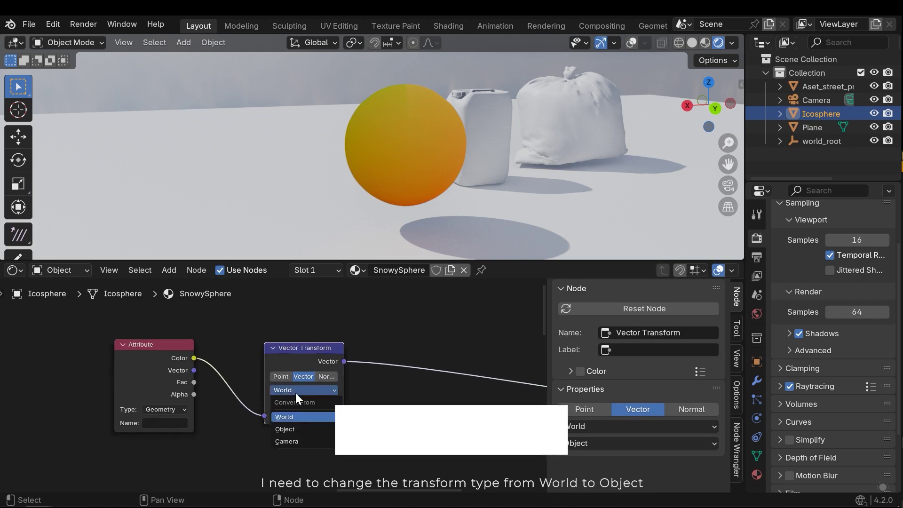
left_click(286, 429)
left_click(288, 403)
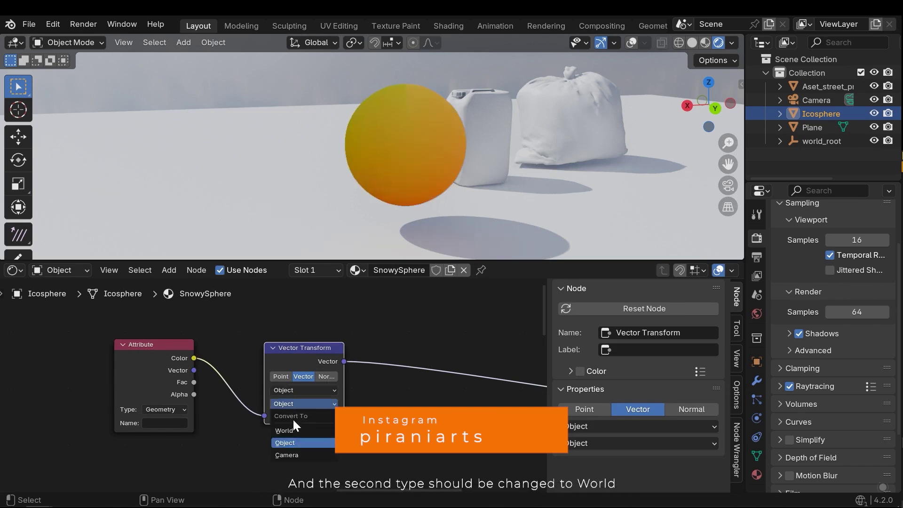
left_click(289, 428)
left_click_drag(278, 350, 259, 353)
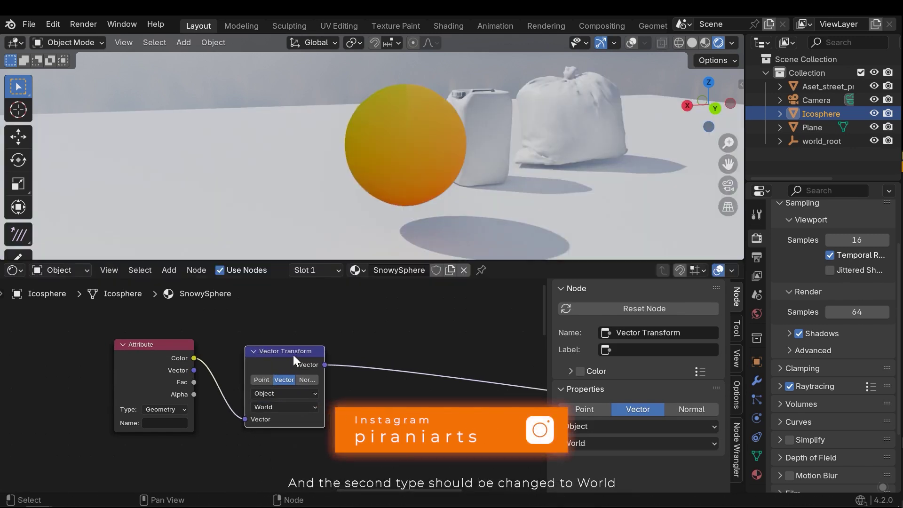
scroll(303, 370, "down", 1)
middle_click_drag(388, 379, 302, 377)
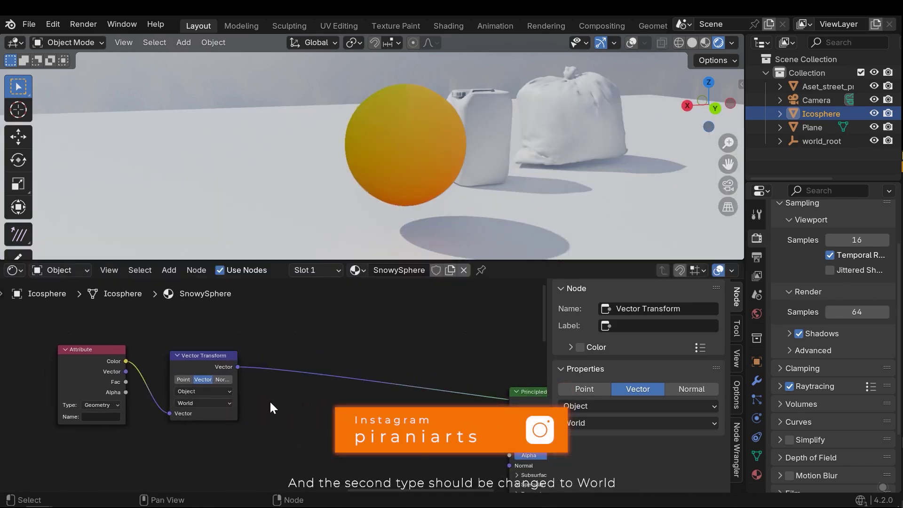
- Add a Separate XYZ node and insert it on the link after the Vector Transform node
middle_click_drag(432, 161, 393, 131)
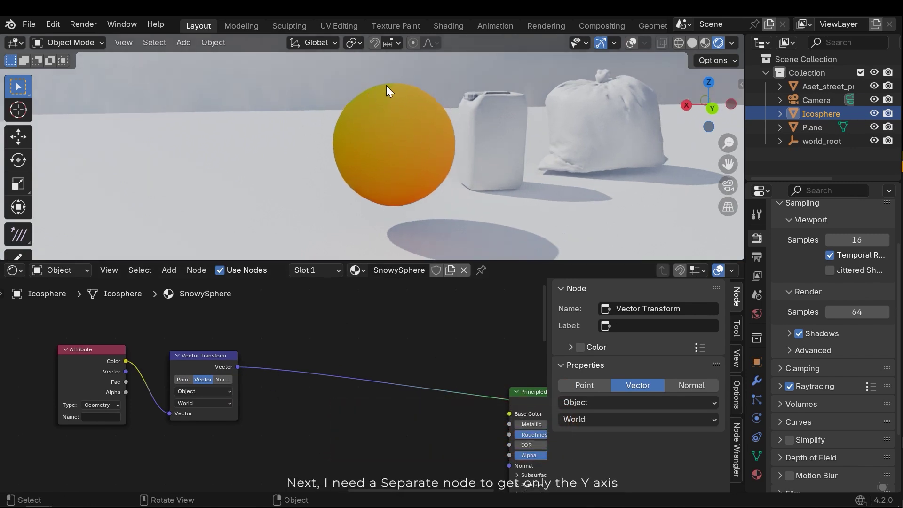
key("shift+a")
type("sepe")
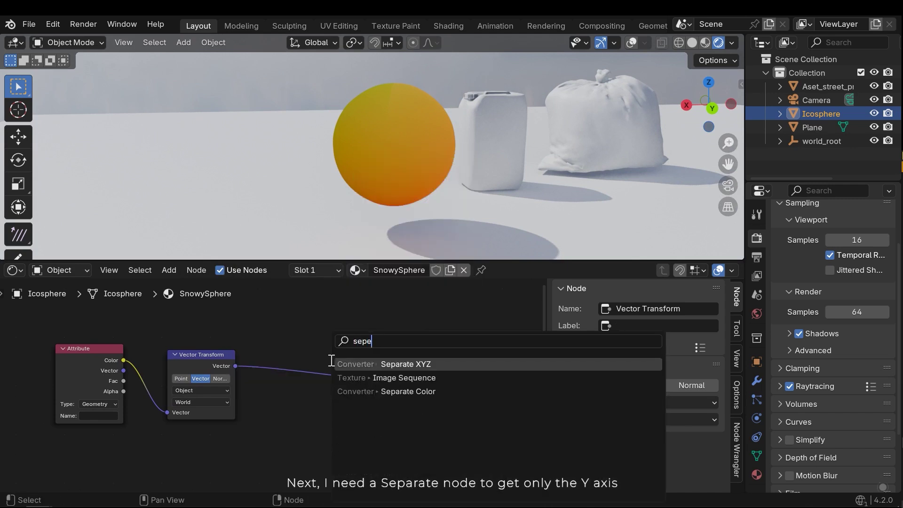
key("Return")
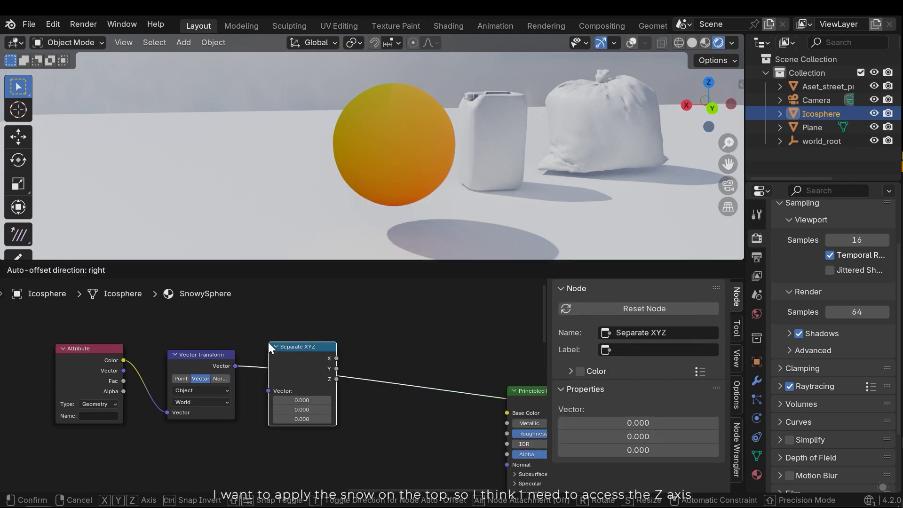
left_click(269, 343)
mouse_move(298, 358)
left_mouse_down()
mouse_move(306, 373)
mouse_move(301, 365)
left_mouse_up()
scroll(313, 387, "up", 1)
- Preview the Separate XYZ node's outputs on the sphere, going through to Z
left_click(308, 363, "ctrl+shift")
left_click(312, 374, "ctrl+shift")
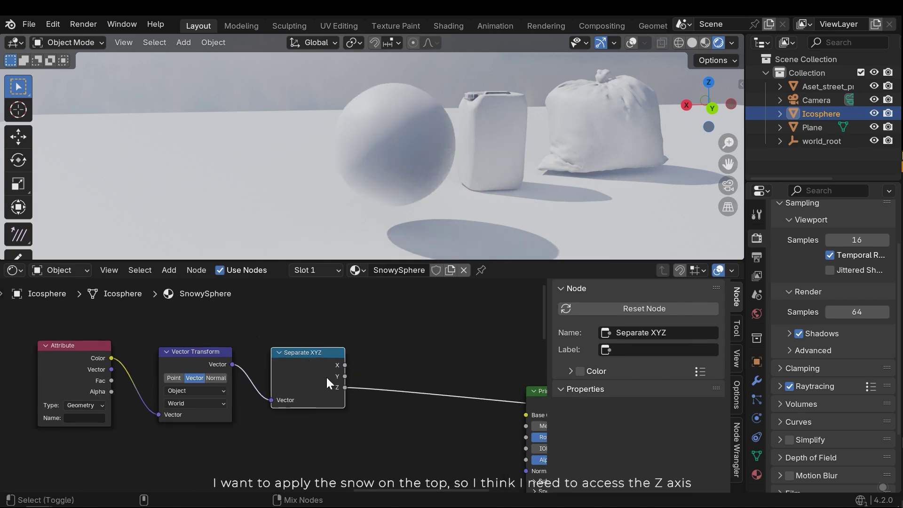
middle_click_drag(344, 196, 393, 179)
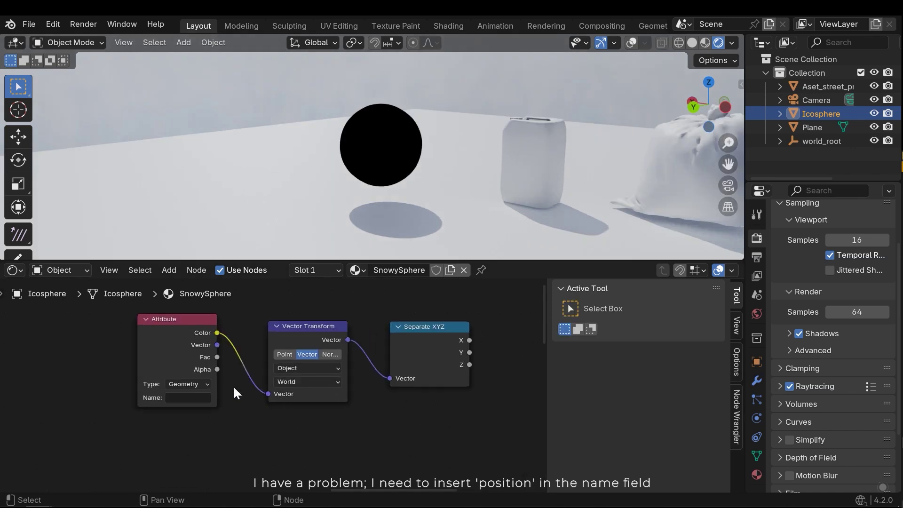
- Set the Attribute node's name property to position
left_click(183, 385)
type("position")
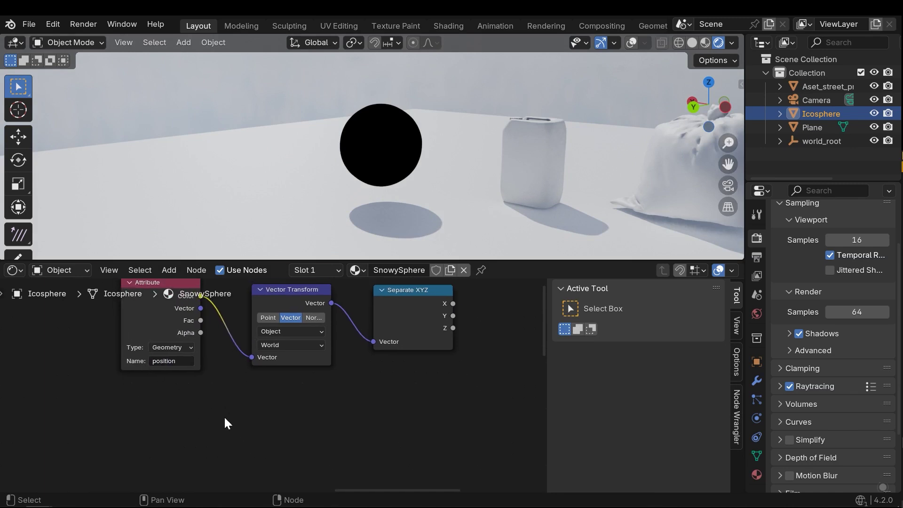
- Add a second Attribute node by searching for Position, and delete it again
key("shift+a")
type("posi")
key("Return")
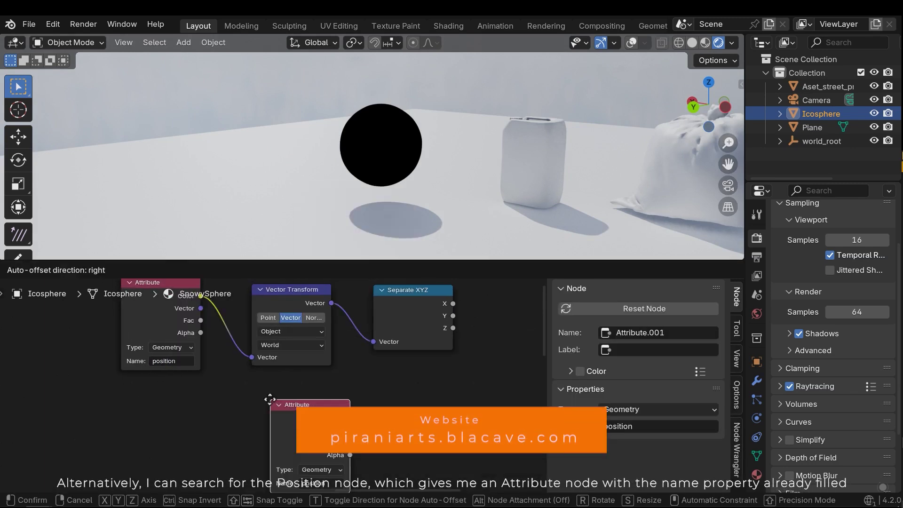
left_click(261, 374)
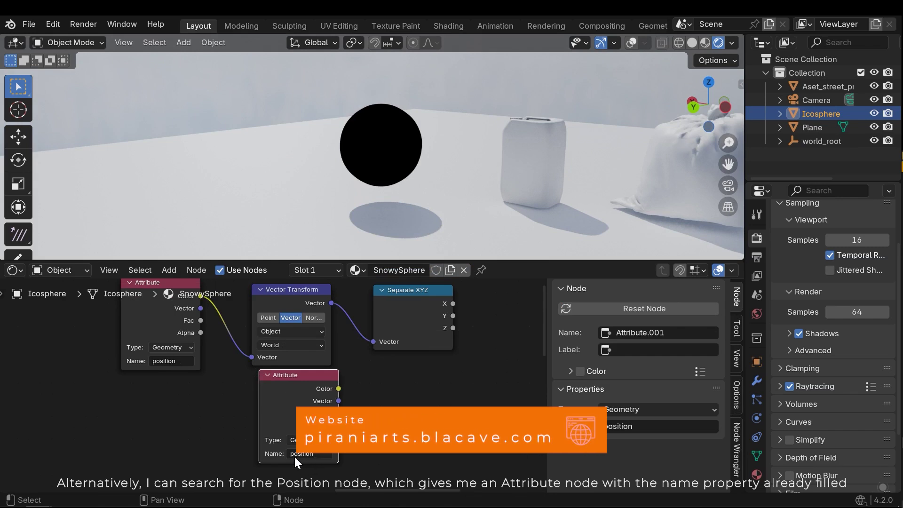
key("x")
middle_click_drag(407, 310, 315, 370)
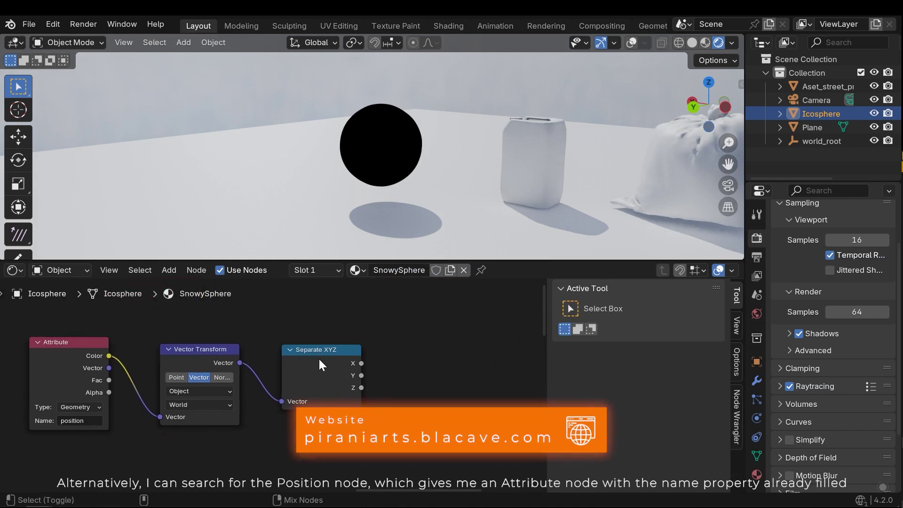
- Preview the Separate XYZ node's Z output and rotate the sphere to test the position-based mask
left_click(319, 360, "ctrl+shift")
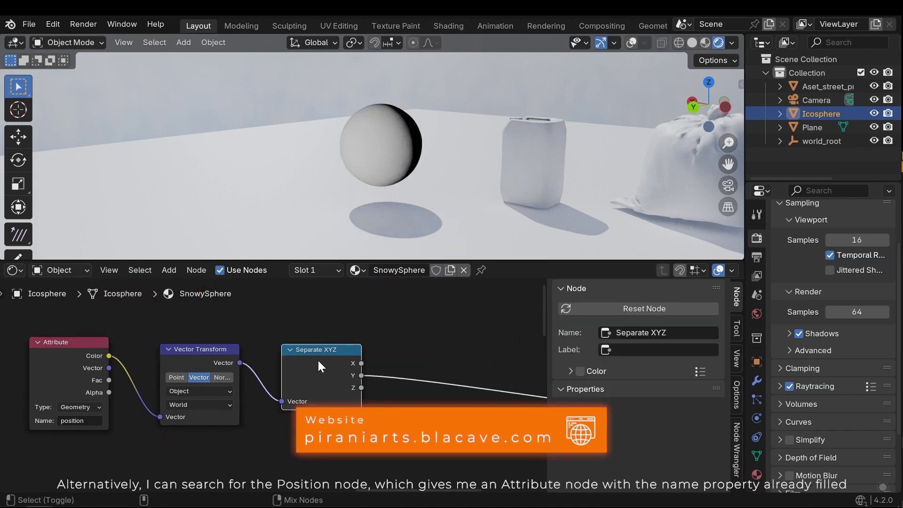
left_click(317, 359, "ctrl+shift")
mouse_move(362, 166)
middle_mouse_down()
mouse_move(556, 148)
mouse_move(665, 149)
mouse_move(461, 175)
mouse_move(391, 162)
mouse_move(387, 126)
middle_mouse_up()
scroll(396, 148, "up", 4)
scroll(385, 147, "down", 1)
key("r")
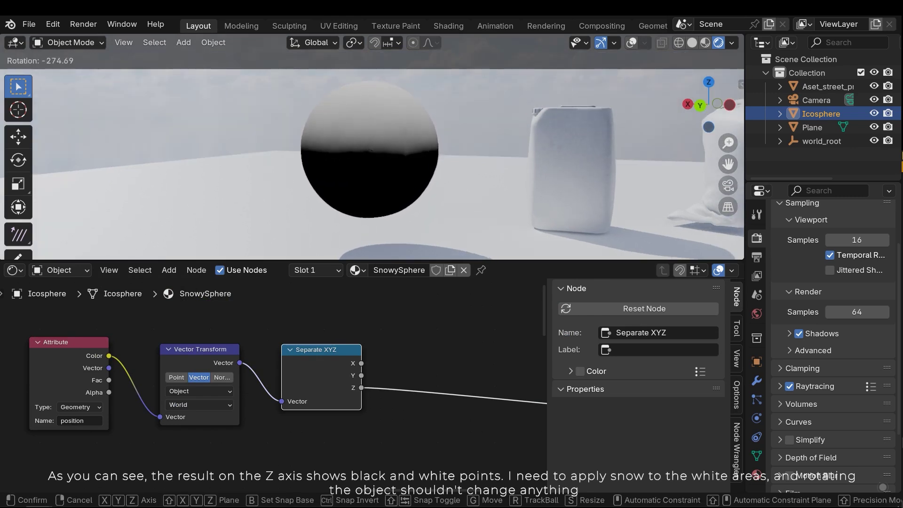
left_click(365, 127)
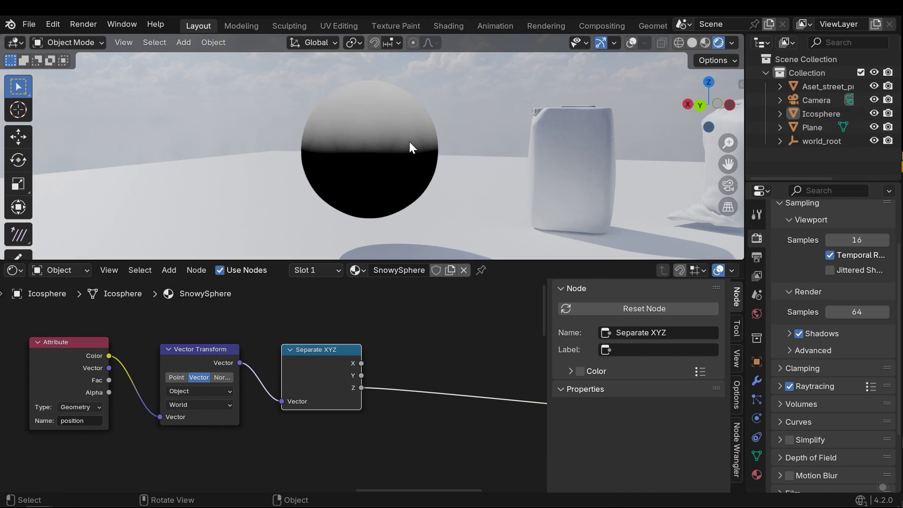
- Add a Brightness/Contrast node and insert it on the link leaving the Separate XYZ node's Z output
scroll(393, 405, "down", 3)
middle_click_drag(378, 399, 336, 378)
scroll(335, 379, "up", 2)
key("shift+a")
type("co")
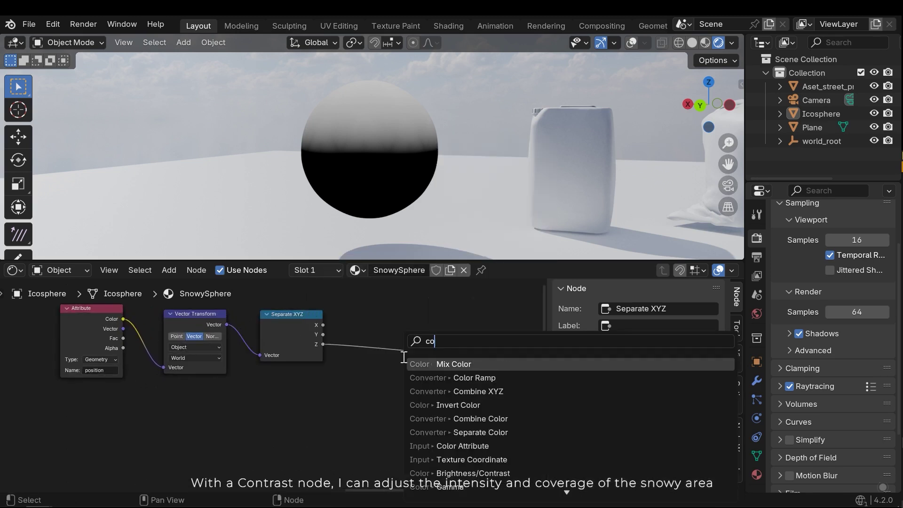
type("ntr")
key("Return")
left_click(379, 371)
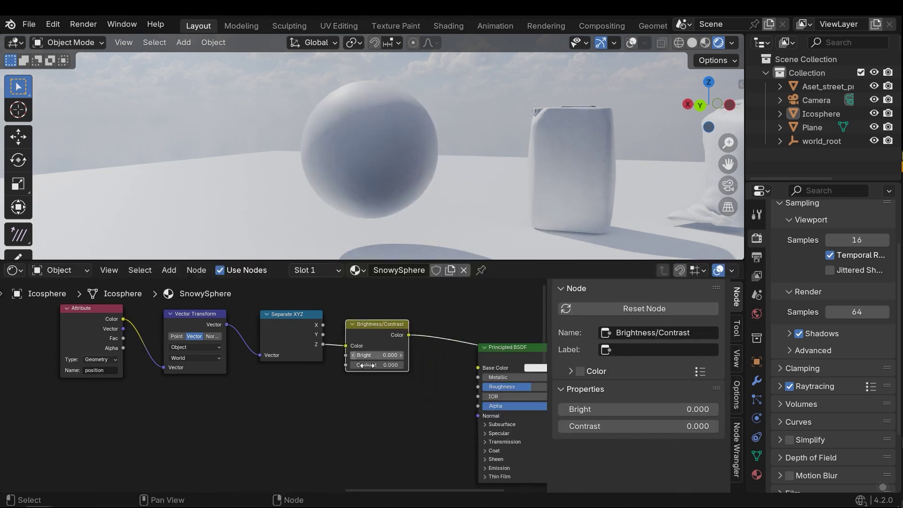
- Try different values on the Brightness/Contrast node, and undo the changes
middle_click_drag(379, 371, 347, 381)
left_click_drag(335, 375, 355, 366)
key("ctrl+z")
key("ctrl+z")
- Move the Material Output and Principled BSDF nodes away, with the Brightness/Contrast color feeding the Principled BSDF's Base Color
scroll(398, 408, "down", 3)
middle_click_drag(404, 407, 343, 393)
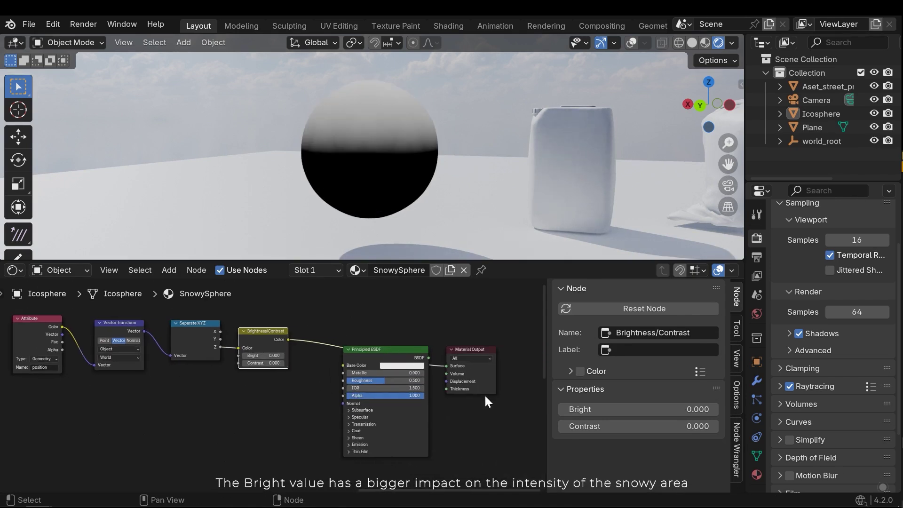
left_click_drag(482, 355, 548, 374)
left_click_drag(373, 352, 423, 368)
middle_click_drag(365, 373, 384, 308)
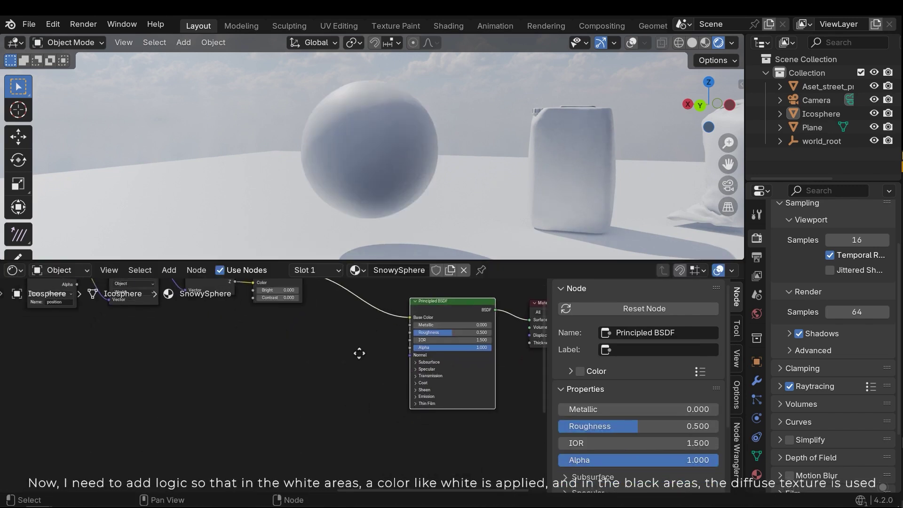
mouse_move(357, 357)
middle_mouse_down()
mouse_move(312, 381)
mouse_move(371, 381)
middle_mouse_up()
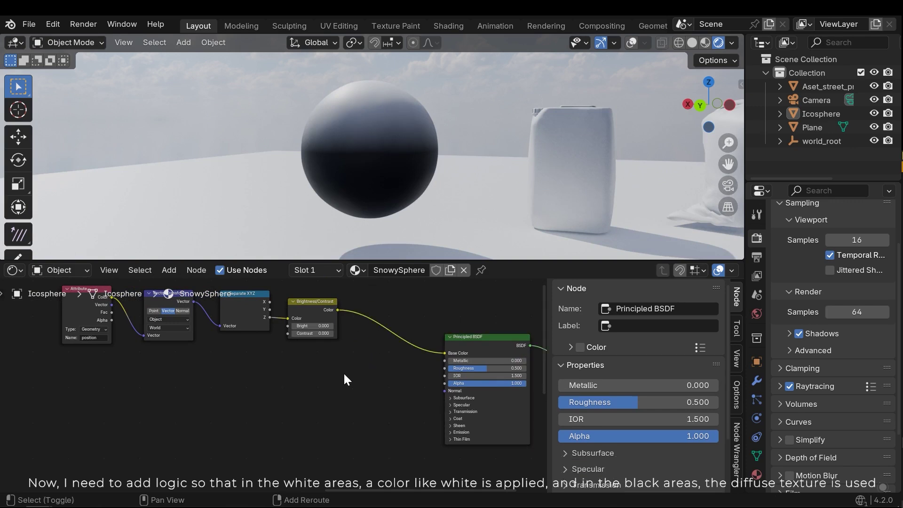
- Add a Mix Color node between the Brightness/Contrast and Principled BSDF nodes
middle_click_drag(345, 376, 356, 375)
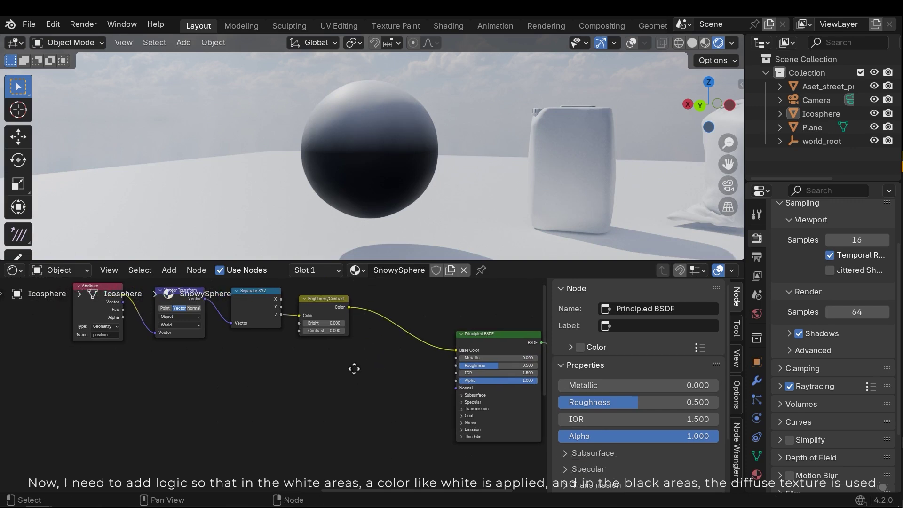
key("shift+a")
type("mix co")
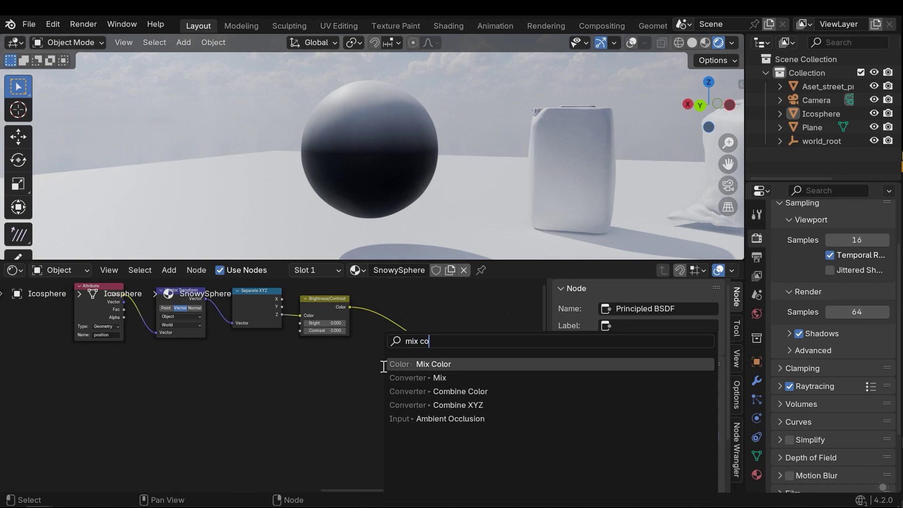
key("Return")
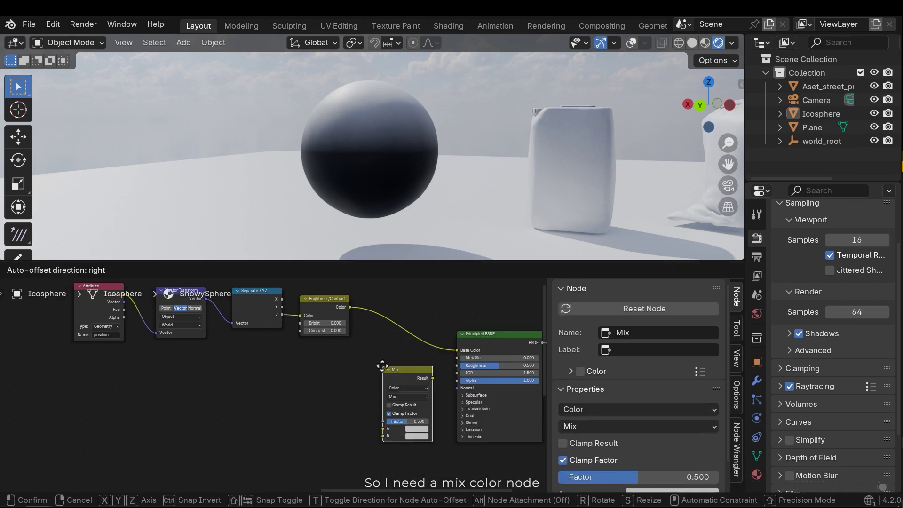
left_click(376, 357)
scroll(374, 354, "up", 2)
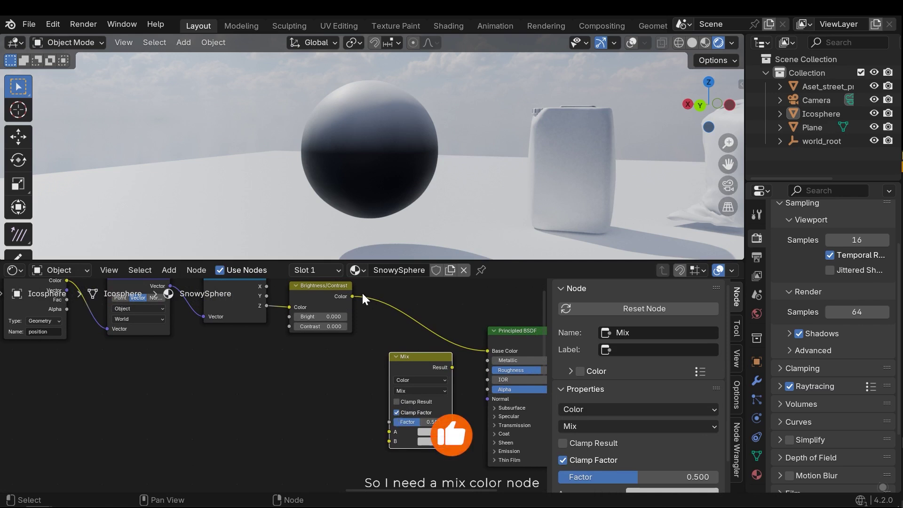
- Connect the Brightness/Contrast color to the Mix node's Factor and preview the Mix result on the sphere
left_click_drag(352, 297, 390, 422)
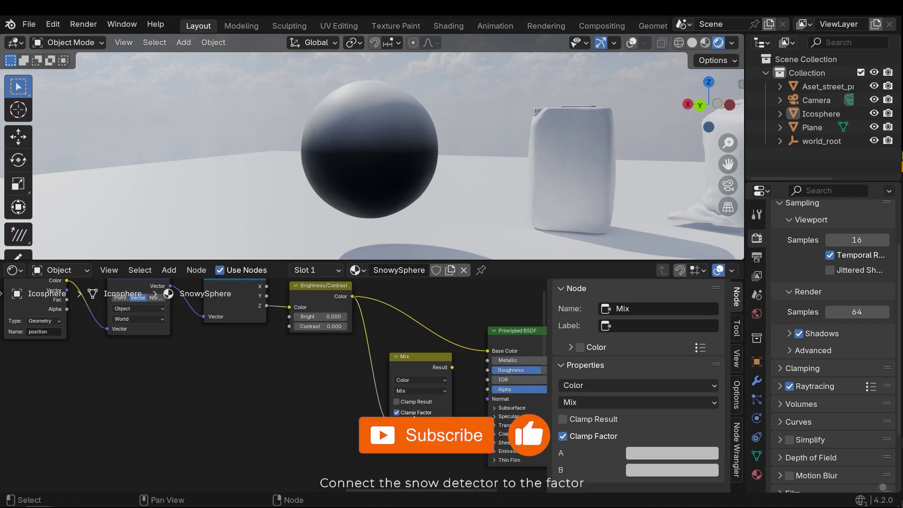
middle_click_drag(418, 416, 292, 395)
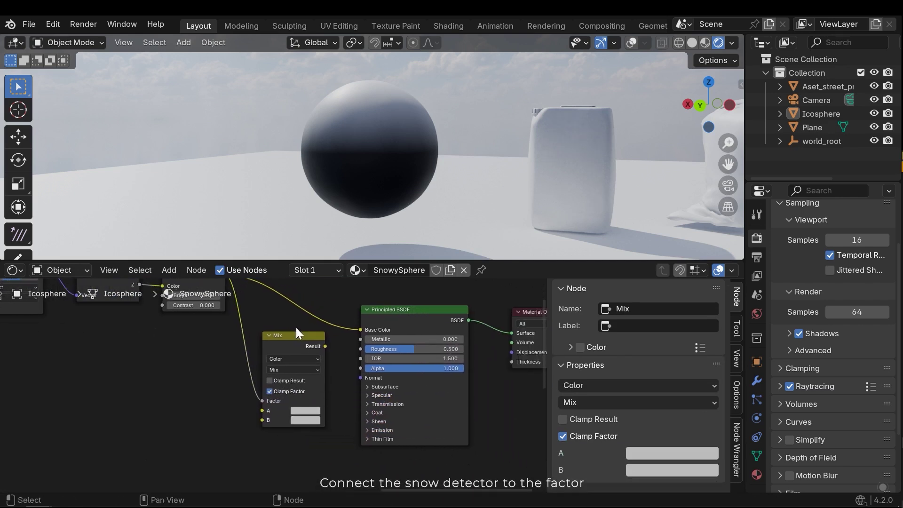
left_click_drag(295, 335, 305, 331)
middle_click_drag(258, 376, 317, 368)
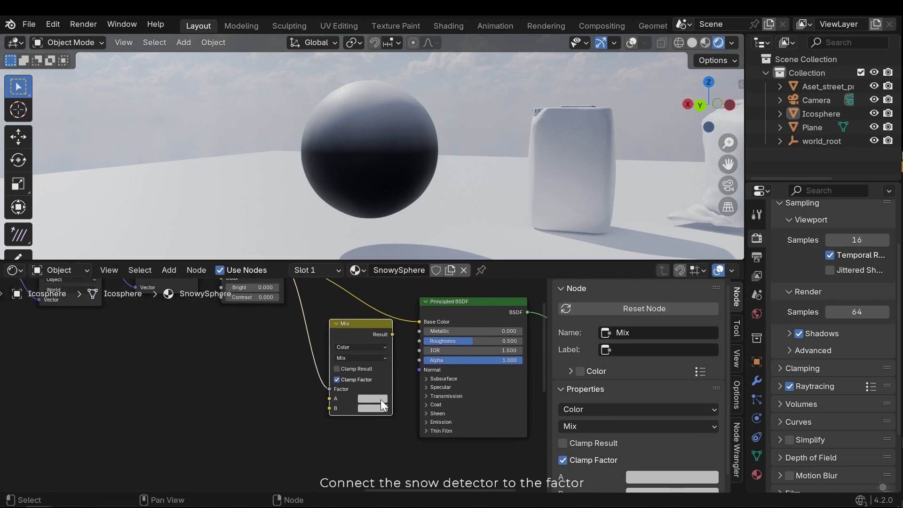
scroll(387, 166, "up", 1)
middle_click_drag(387, 165, 390, 173)
left_click(382, 339, "ctrl+shift")
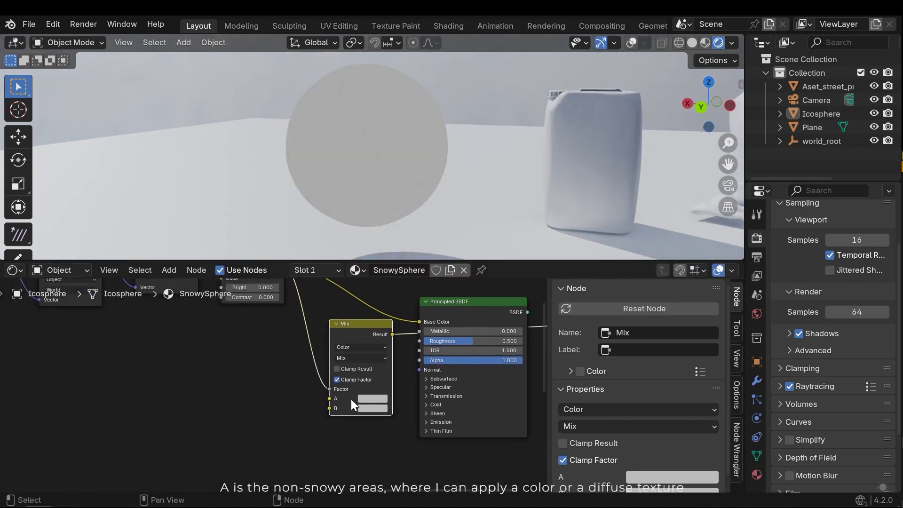
- Set the Mix node's A color to a dark blue with hue 0.666 and saturation 1.000
left_click(368, 399)
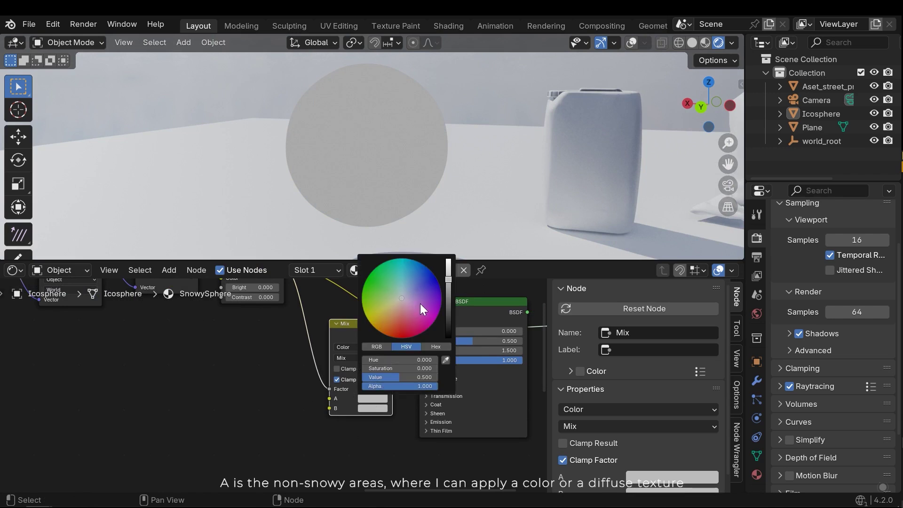
left_click_drag(447, 278, 448, 322)
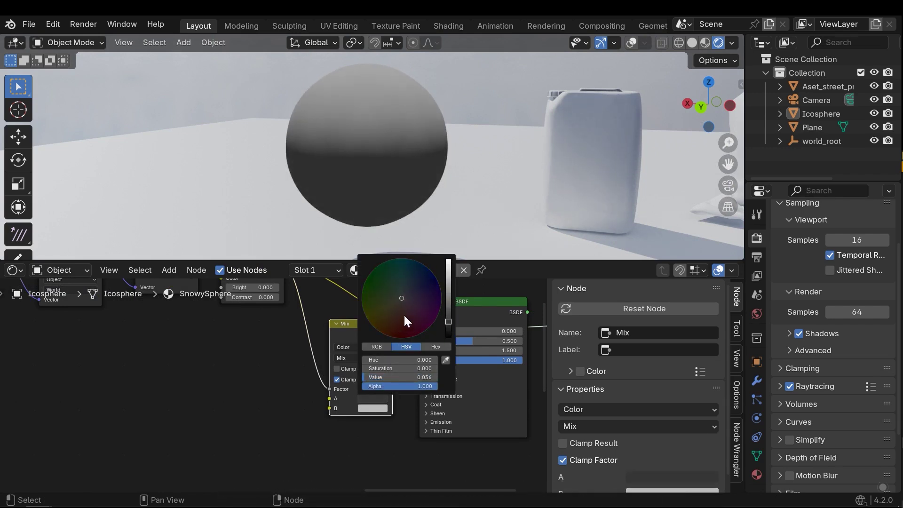
left_click(426, 282)
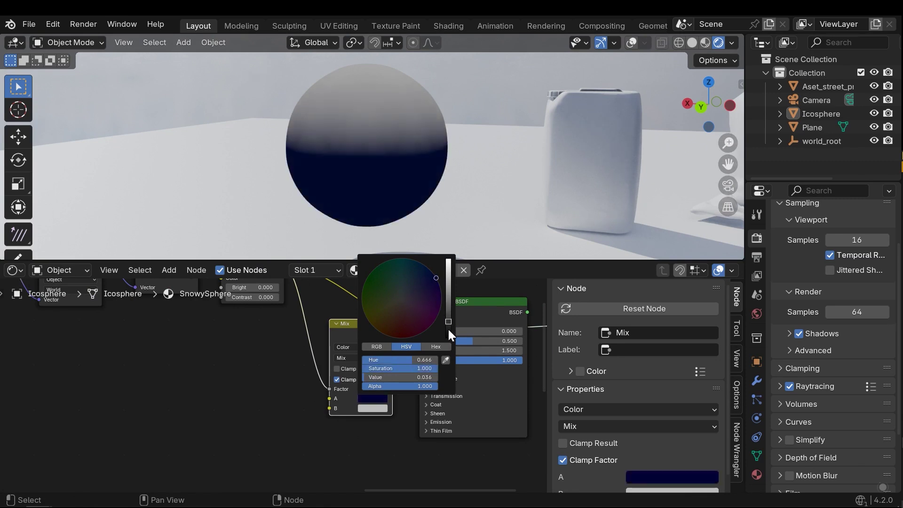
left_click_drag(448, 325, 448, 314)
left_click(267, 430)
- Set the Mix node's B color to white for the snowy areas
left_click(372, 408)
left_click_drag(448, 278, 448, 269)
mouse_move(366, 158)
middle_mouse_down()
mouse_move(439, 193)
mouse_move(366, 147)
middle_mouse_up()
scroll(408, 362, "down", 3)
middle_click_drag(408, 362, 324, 367)
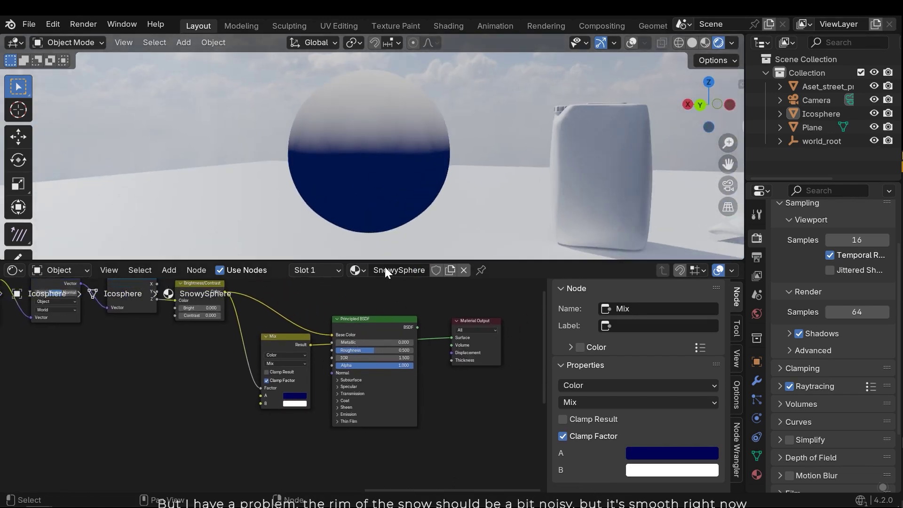
- Move the Mix, Principled BSDF and Material Output nodes farther from the Brightness/Contrast node to make room
scroll(426, 154, "up", 3)
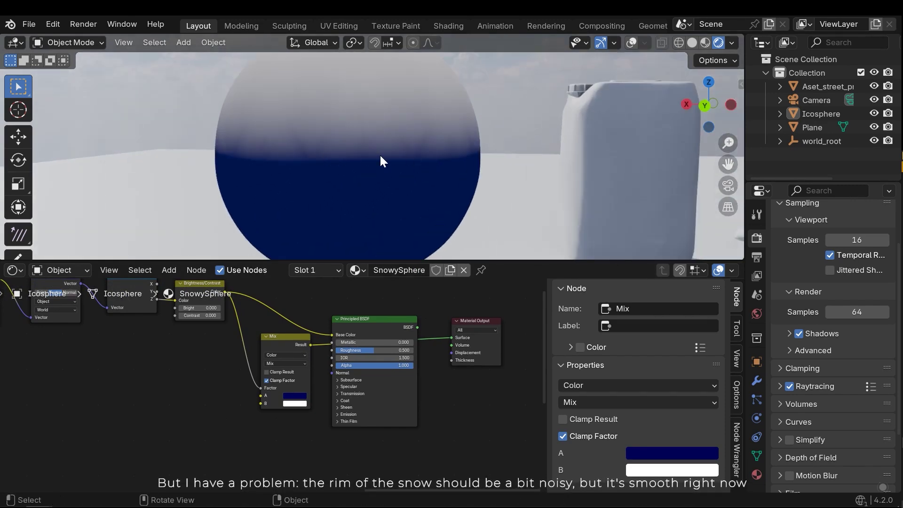
scroll(365, 150, "down", 3)
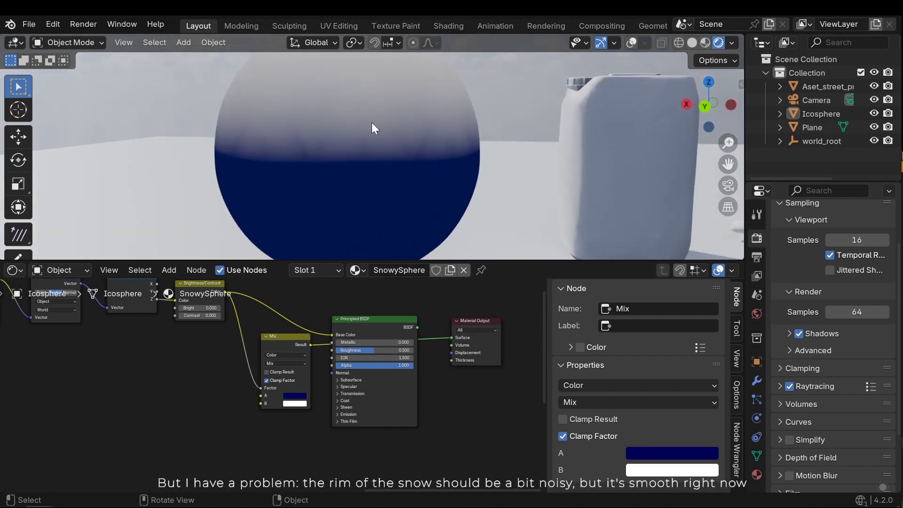
middle_click_drag(325, 380, 260, 369)
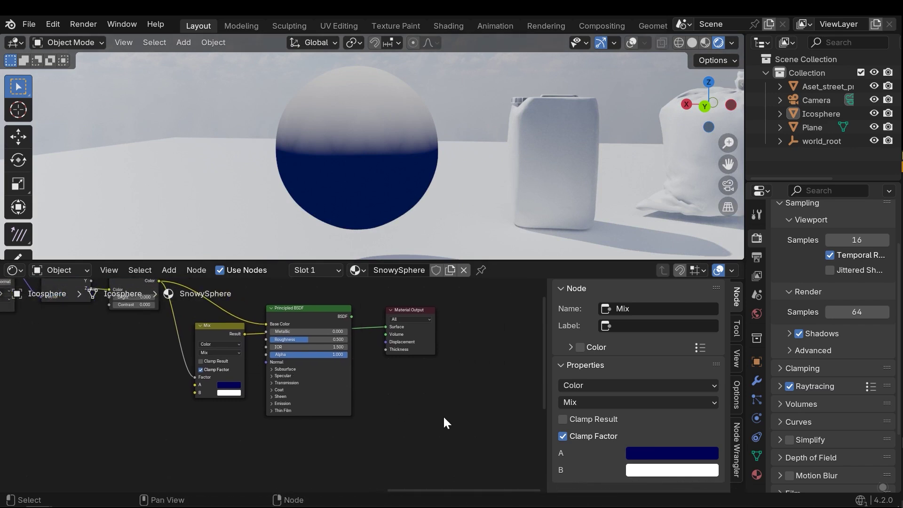
left_click_drag(456, 417, 394, 328)
left_click_drag(225, 337, 282, 358)
- Add a Noise Texture node below the mask nodes and preview it on the sphere
middle_click_drag(179, 373, 414, 371)
scroll(319, 384, "down", 3)
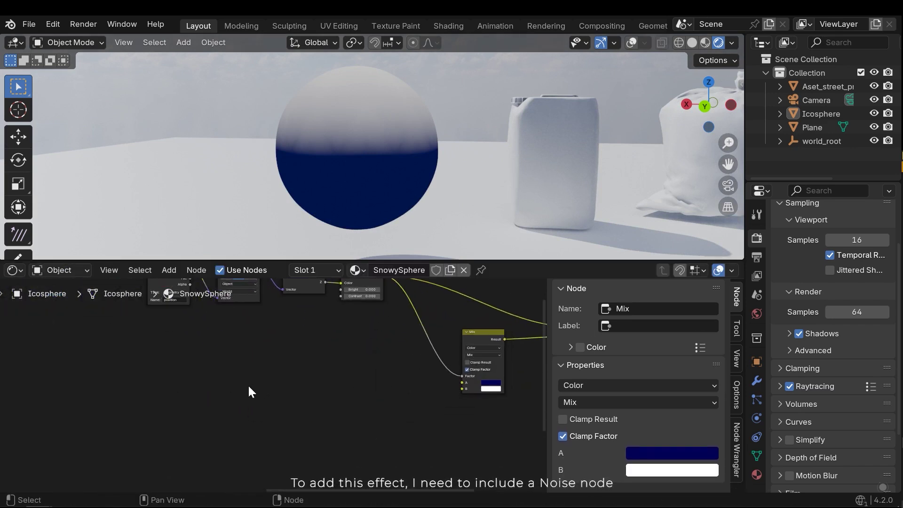
key("shift+a")
type("noise")
key("Return")
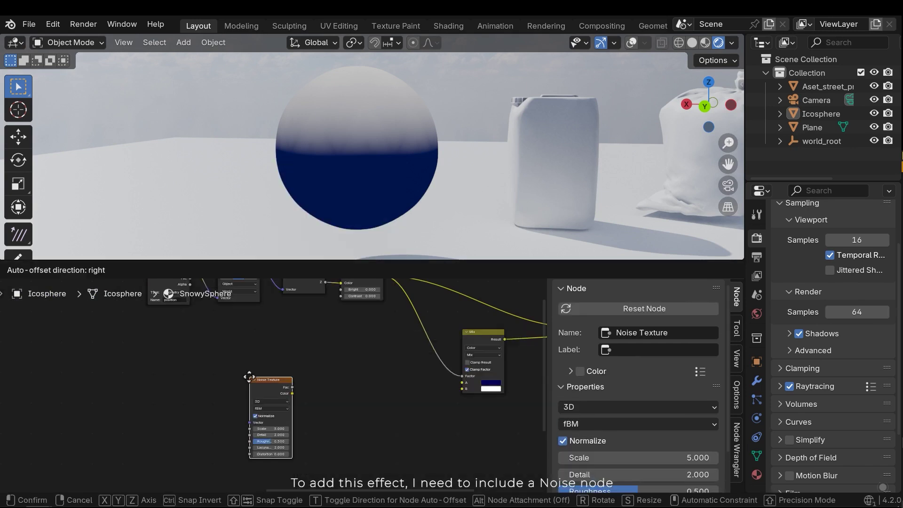
left_click(243, 358)
left_click(243, 360, "ctrl+shift")
- Set the Noise Texture's Scale to about 395.9, Detail to 15 and Roughness to about 0.301
middle_click_drag(265, 391, 342, 386)
scroll(341, 387, "up", 6)
left_click_drag(319, 405, 395, 405)
middle_click_drag(328, 394, 317, 398)
left_click_drag(317, 409, 403, 408)
scroll(347, 175, "up", 3)
middle_click_drag(351, 176, 463, 168)
left_click_drag(308, 419, 355, 433)
scroll(355, 432, "up", 2)
mouse_move(301, 405)
left_mouse_down()
mouse_move(331, 405)
mouse_move(268, 406)
mouse_move(287, 405)
left_mouse_up()
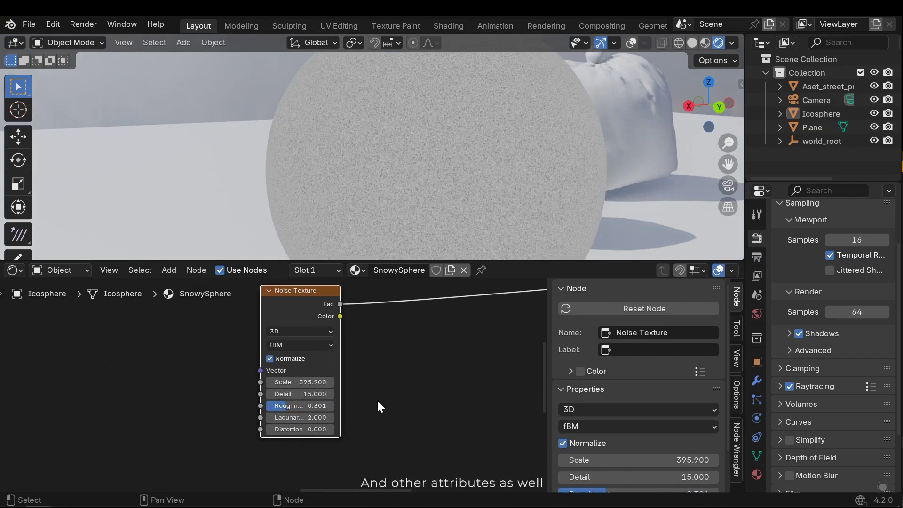
- Move the Noise Texture node to below the Attribute node
scroll(377, 400, "down", 2)
middle_click_drag(209, 405, 210, 424)
left_click_drag(179, 387, 78, 408)
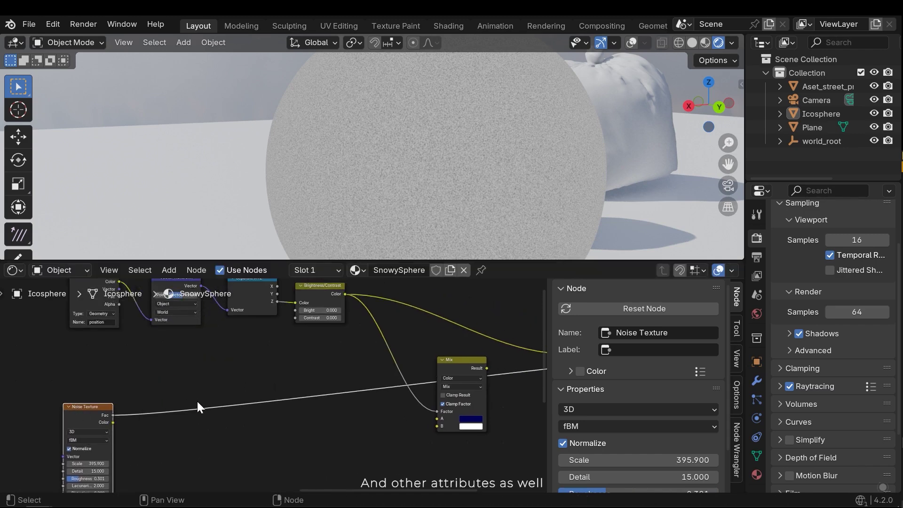
middle_click_drag(192, 401, 174, 405)
- Add a Math node and insert it on the link between the Brightness/Contrast node and the Mix node's Factor
left_click(296, 380)
key("shift+a")
type("ma")
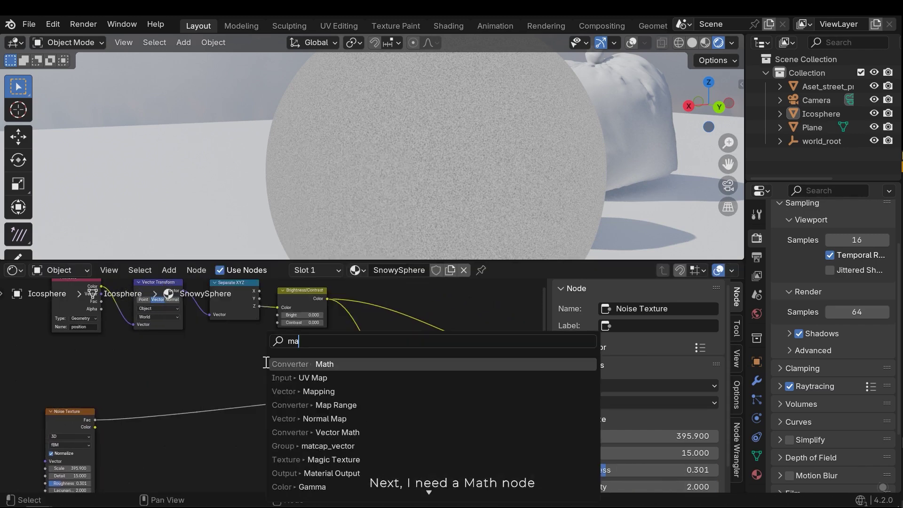
key("Return")
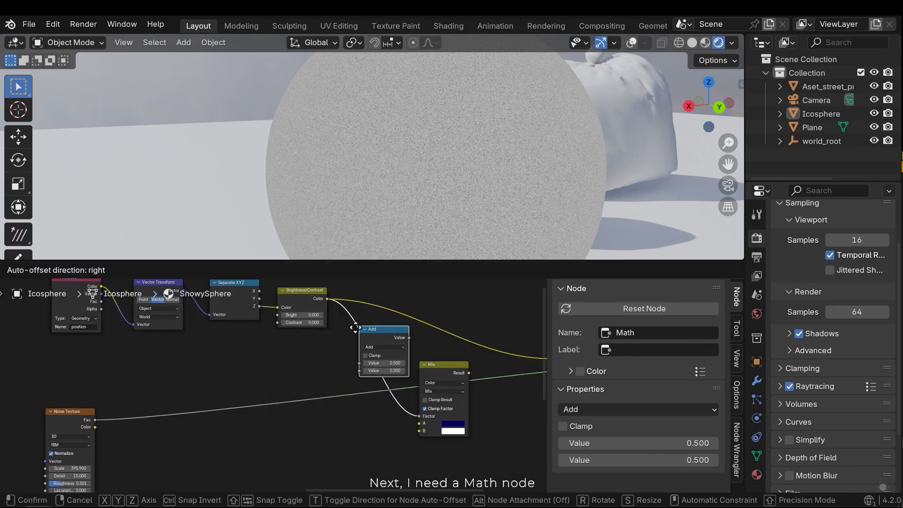
left_click(376, 357)
- Connect the Noise Texture's Fac output to the Math node's second value and preview the sum on the sphere
left_click_drag(94, 427, 351, 377)
middle_click_drag(388, 355, 301, 351)
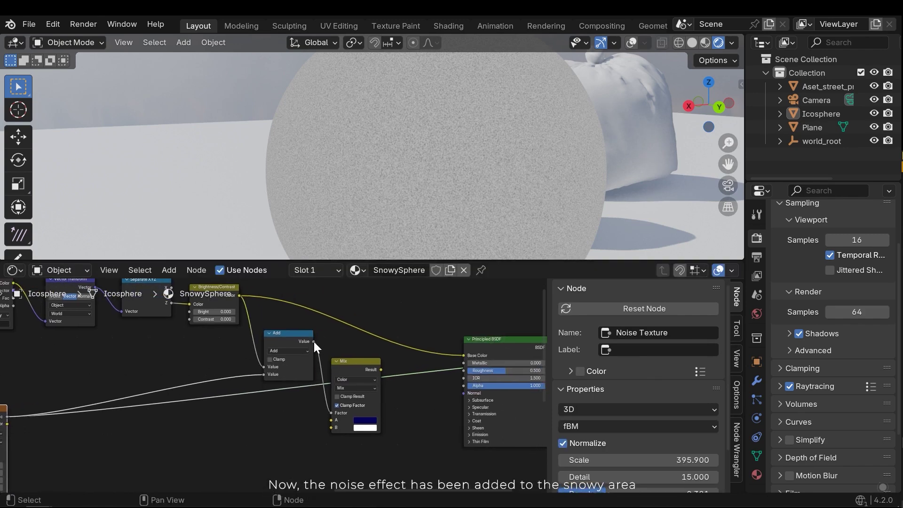
left_click(288, 346, "ctrl+shift")
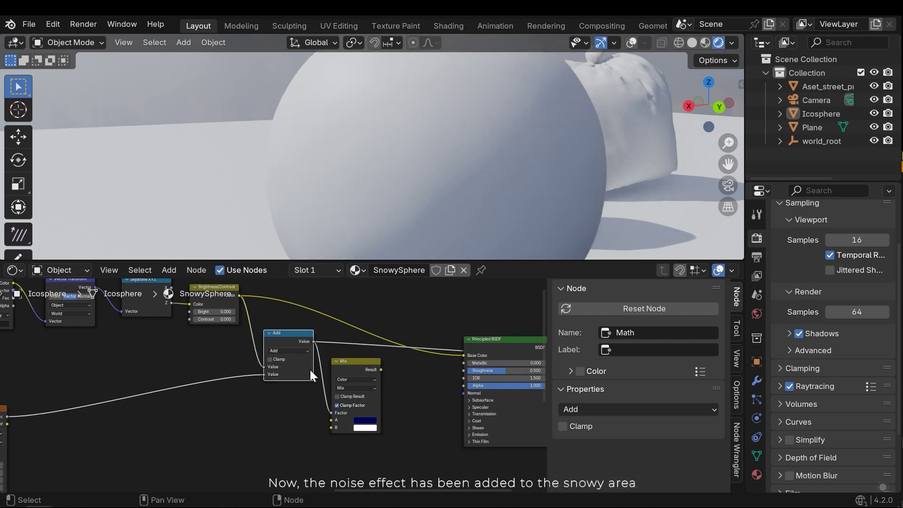
middle_click_drag(503, 175, 382, 269)
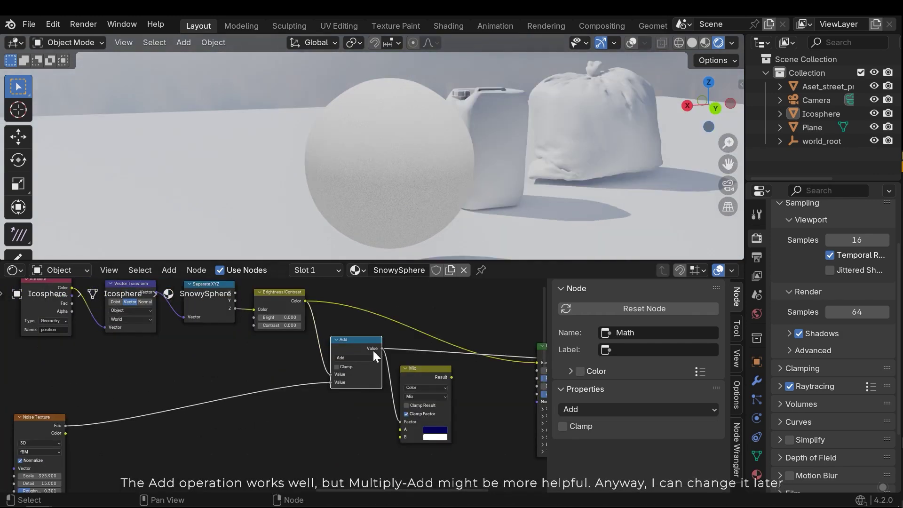
- Change the Math node's operation to Multiply Add and set its Addend to -0.300
left_click(356, 358)
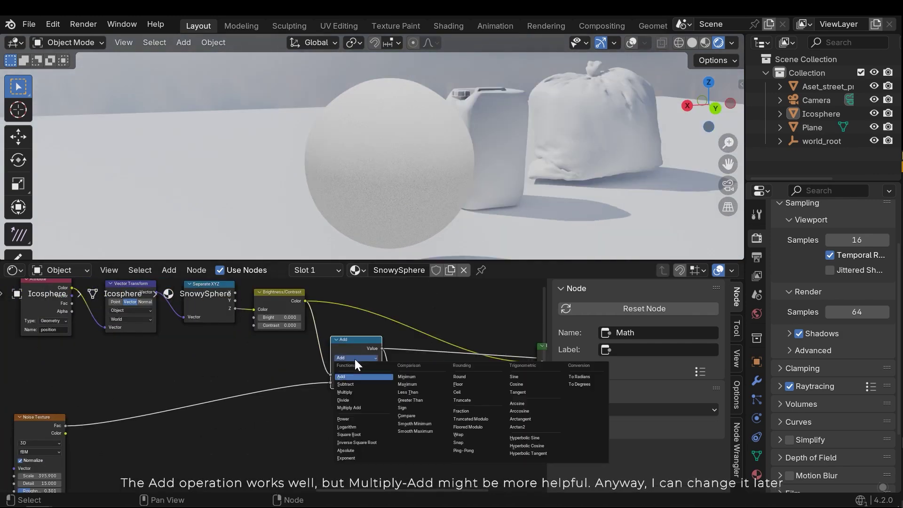
left_click(360, 407)
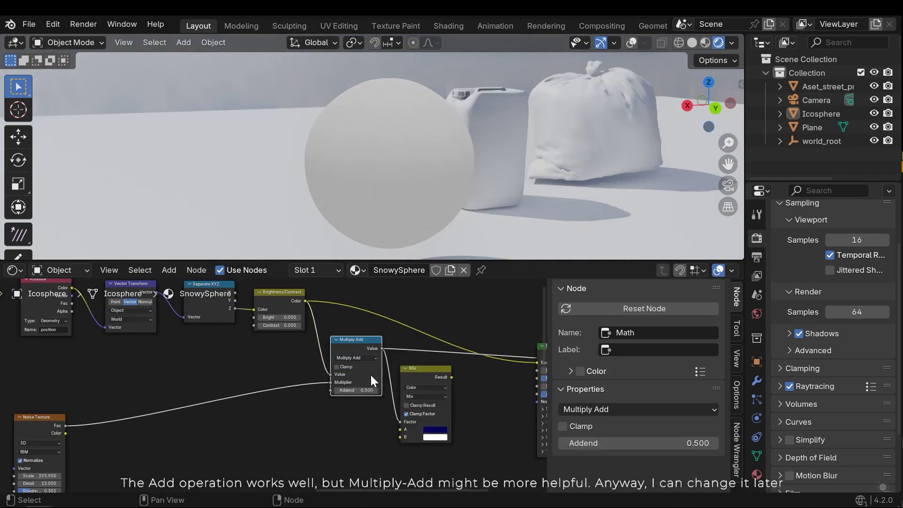
scroll(376, 383, "up", 1)
mouse_move(367, 389)
left_mouse_down()
mouse_move(341, 390)
mouse_move(367, 390)
mouse_move(349, 390)
left_mouse_up()
- Duplicate the Multiply Add node onto the link between the Noise Texture and Multiply Add nodes, and set the copy's operation to Multiply
middle_click_drag(219, 434, 389, 377)
middle_click_drag(280, 389, 243, 409)
key("shift+a")
left_click(460, 311)
key("shift+d")
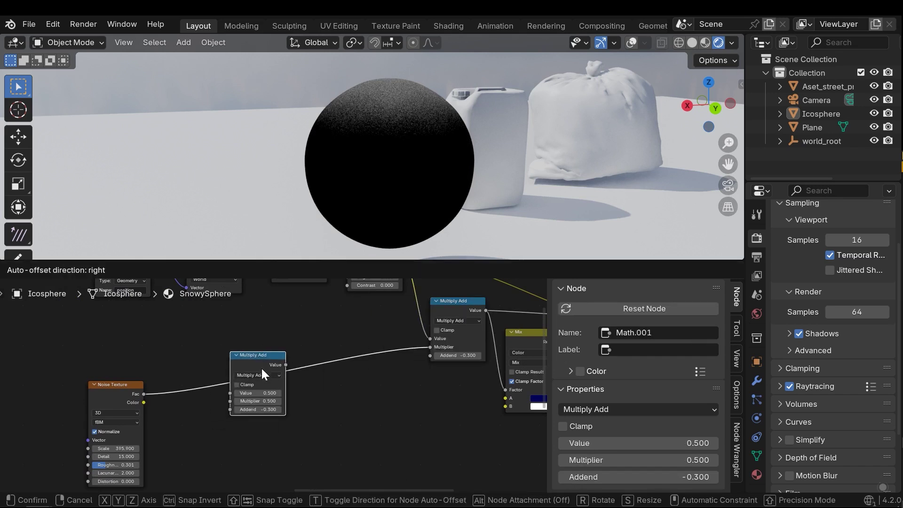
left_click(261, 371)
left_click(250, 374)
left_click(251, 412)
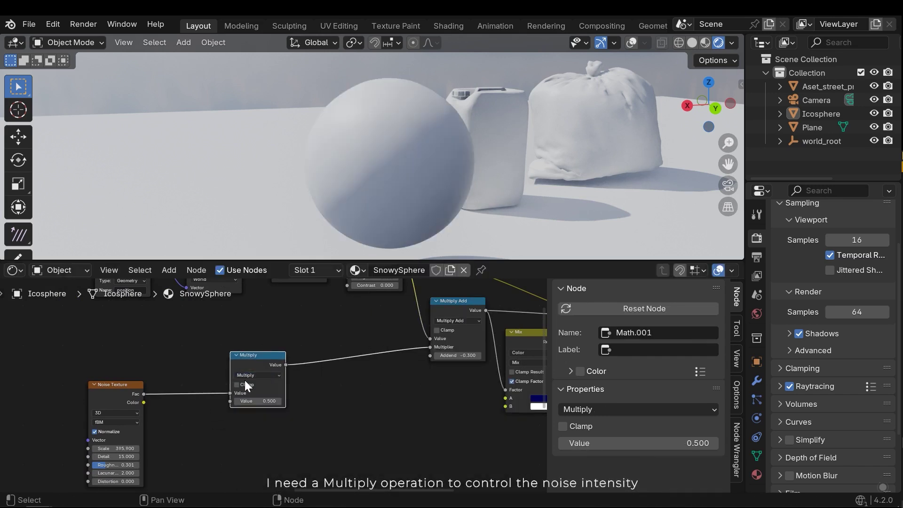
- Set the Multiply node's value to 1.500 and the Multiply Add node's Addend to -0.200
scroll(253, 403, "up", 1)
middle_click_drag(257, 401, 305, 404)
mouse_move(305, 403)
left_mouse_down()
mouse_move(365, 403)
mouse_move(312, 403)
mouse_move(330, 404)
left_mouse_up()
middle_click_drag(467, 391, 361, 416)
mouse_move(432, 373)
left_mouse_down()
mouse_move(447, 374)
mouse_move(419, 373)
left_mouse_up()
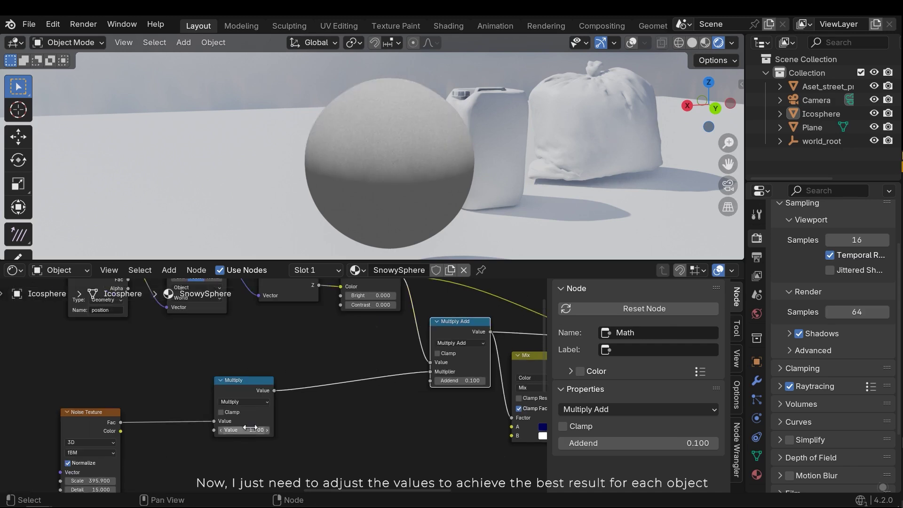
left_click_drag(246, 429, 311, 430)
key("ctrl+z")
mouse_move(454, 381)
left_mouse_down()
mouse_move(477, 381)
mouse_move(439, 381)
left_mouse_up()
left_click_drag(249, 429, 241, 430)
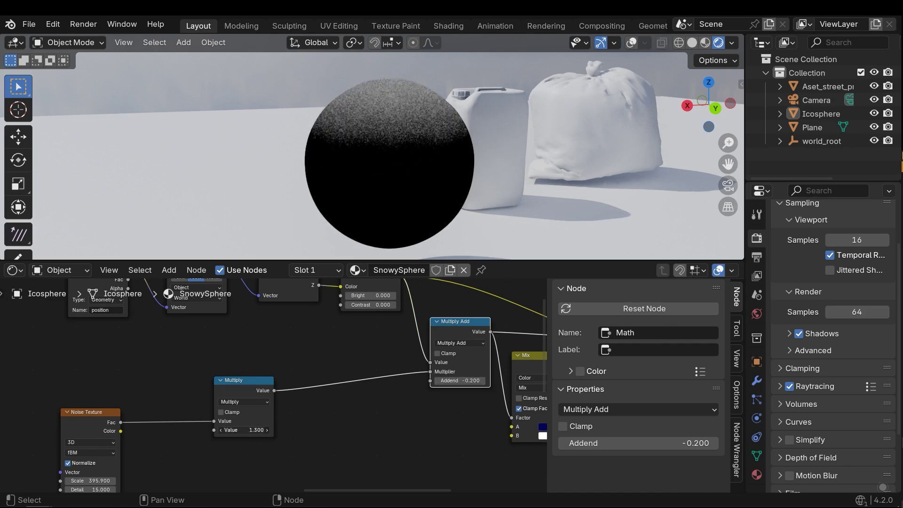
- Move the color Mix node slightly away from the Multiply Add node and switch the preview back to the Principled BSDF
scroll(327, 348, "up", 1)
middle_click_drag(453, 350, 353, 401)
scroll(353, 401, "down", 2)
middle_click_drag(411, 416, 308, 366)
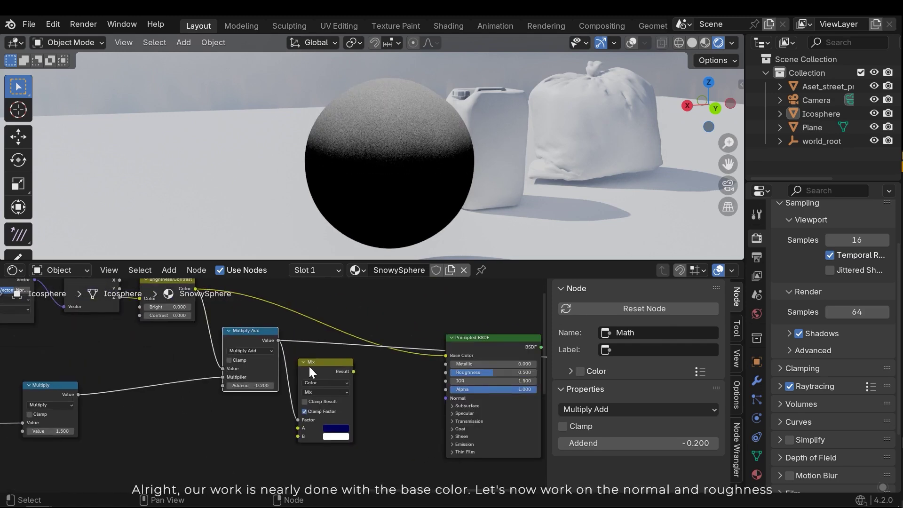
left_click_drag(317, 366, 332, 370)
scroll(323, 382, "down", 4)
middle_click_drag(323, 382, 306, 352)
scroll(348, 386, "up", 1)
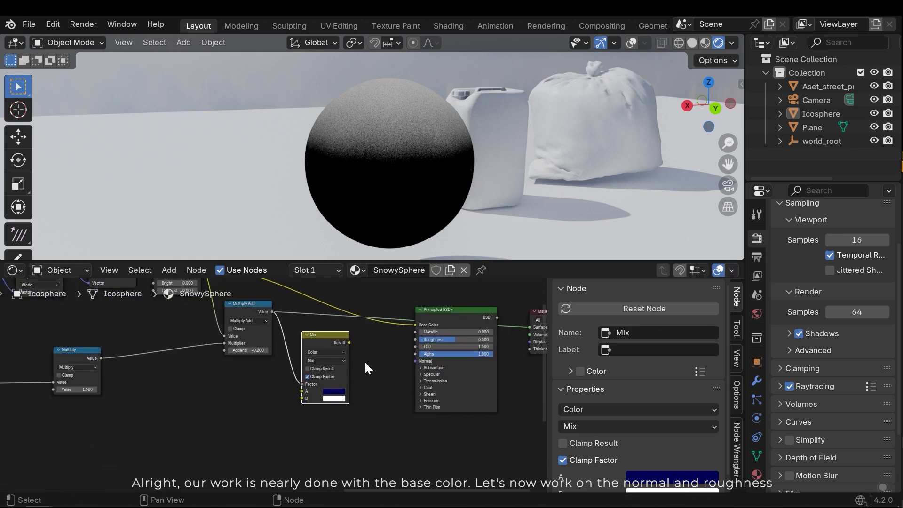
middle_click_drag(365, 365, 352, 375)
left_click(323, 349, "ctrl+shift")
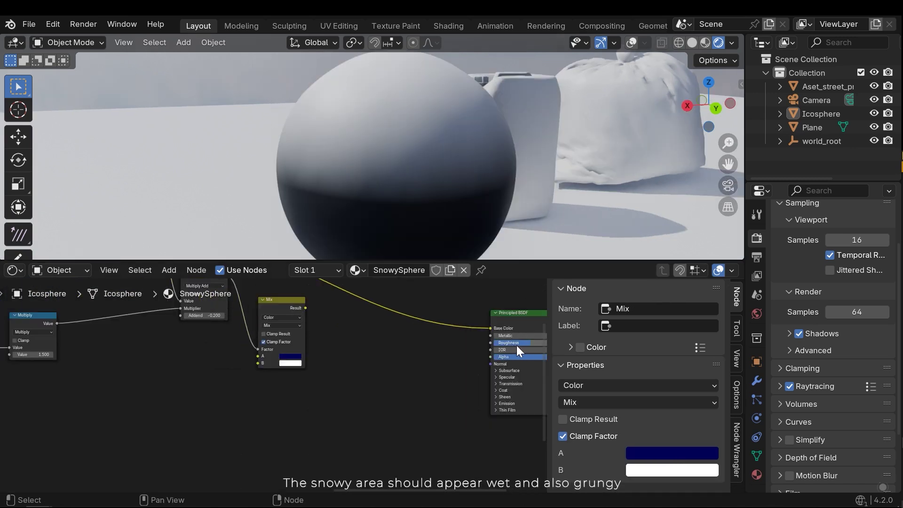
- Add a Float Mix node below the color Mix node and connect the Multiply Add node's Value output to its Factor
middle_click_drag(517, 345, 414, 333)
scroll(415, 334, "up", 2)
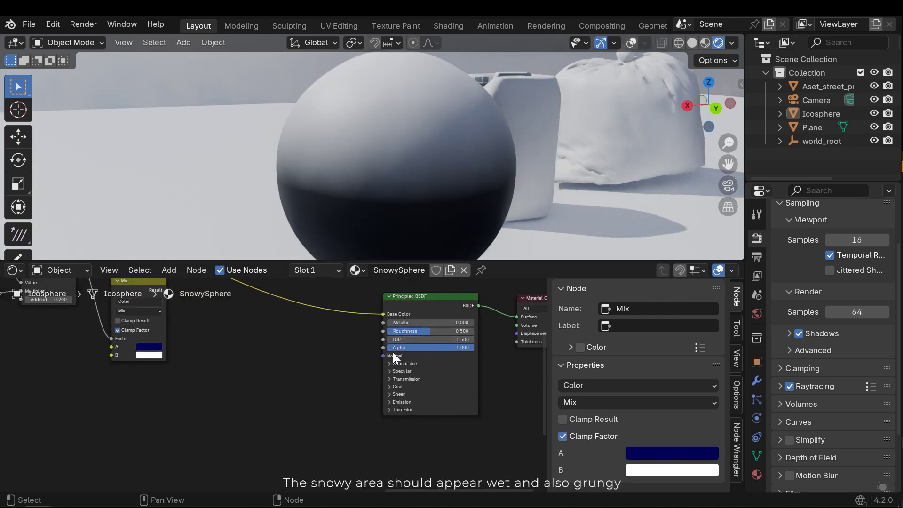
mouse_move(278, 387)
middle_mouse_down()
mouse_move(443, 385)
mouse_move(419, 404)
middle_mouse_up()
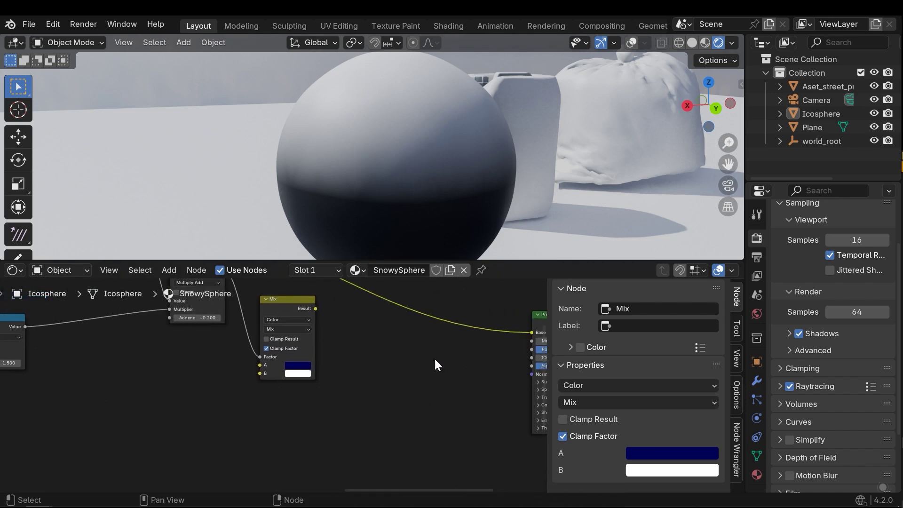
middle_click_drag(426, 365, 391, 407)
mouse_move(353, 178)
middle_mouse_down()
mouse_move(362, 221)
mouse_move(337, 206)
middle_mouse_up()
middle_click_drag(253, 392, 316, 349)
key("shift+a")
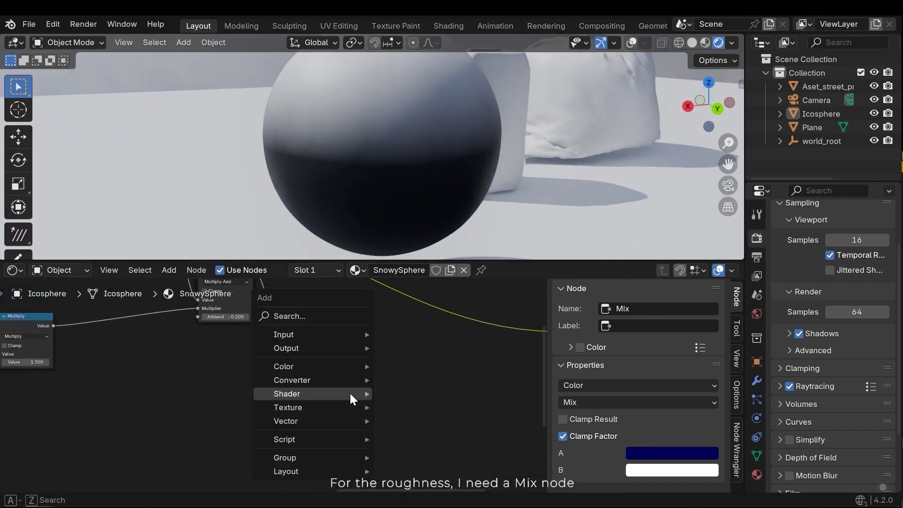
mouse_move(350, 393)
type("mix")
key("Return")
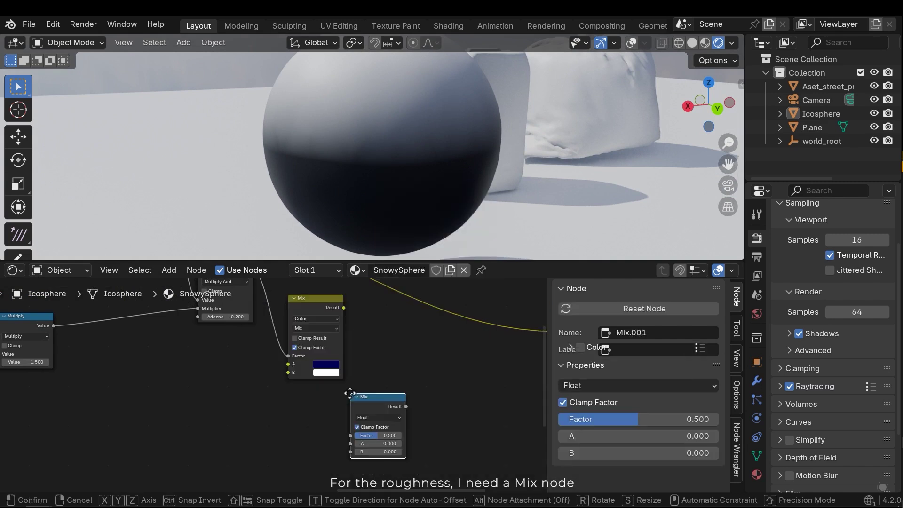
left_click(285, 395)
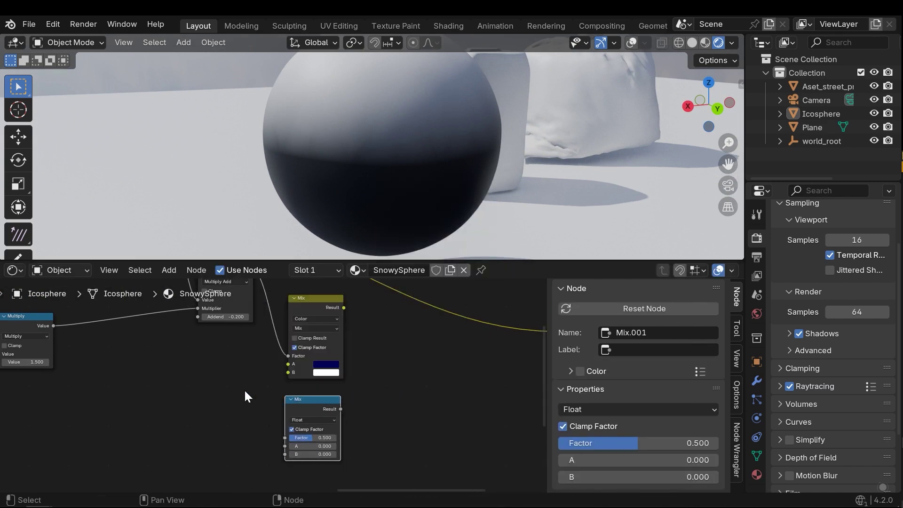
middle_click_drag(236, 327, 252, 367)
left_click_drag(270, 310, 302, 404)
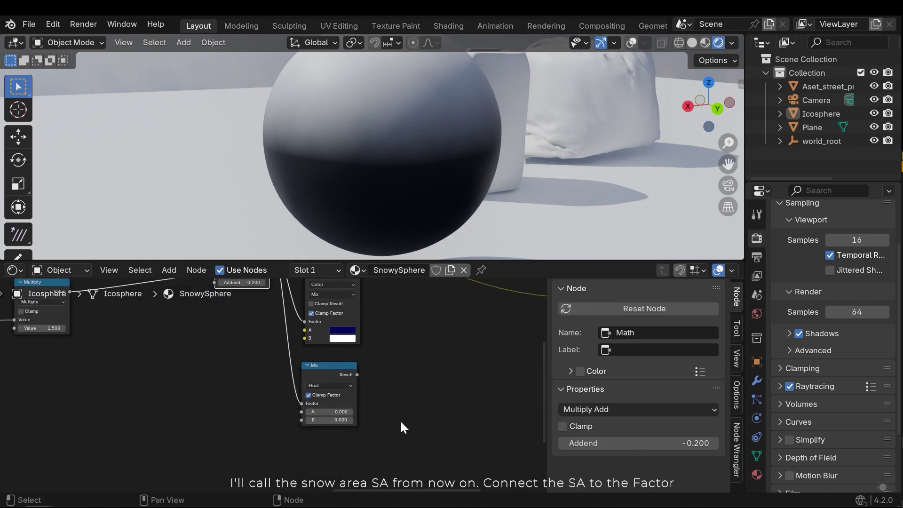
- Set the Float Mix node's A value to 1.000 and its B value to 0.100
scroll(329, 409, "up", 2)
middle_click_drag(429, 213, 346, 179)
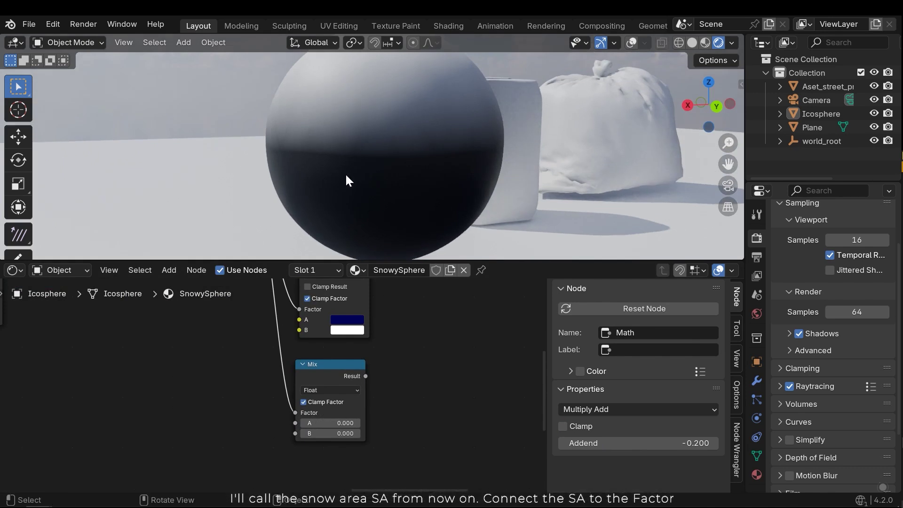
left_click(328, 423)
type("1")
key("Return")
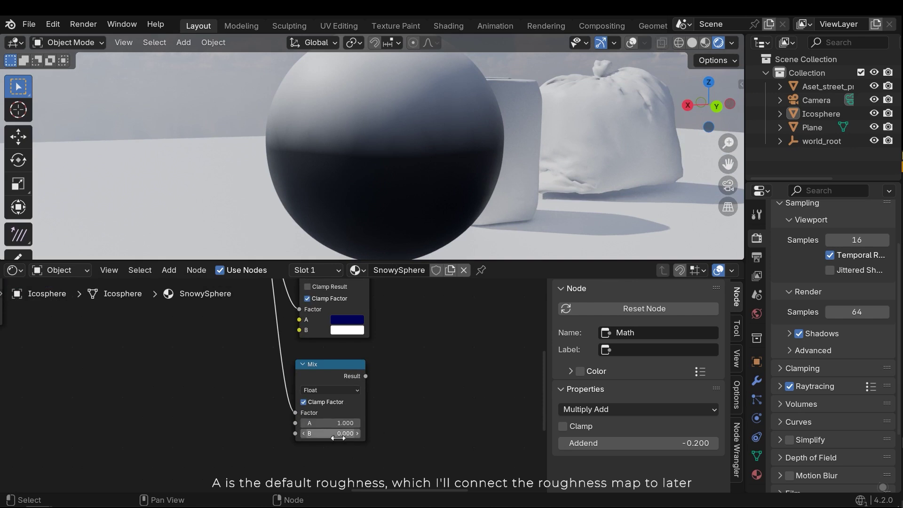
left_click(336, 434)
type(".")
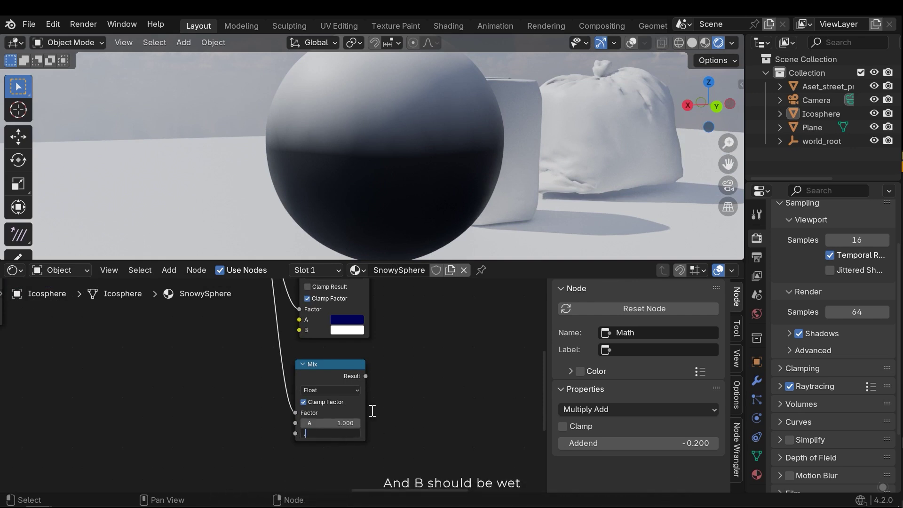
type("1")
key("Return")
- Connect the Float Mix node's Result to the Principled BSDF's Roughness input
scroll(380, 395, "down", 2)
middle_click_drag(384, 388, 365, 386)
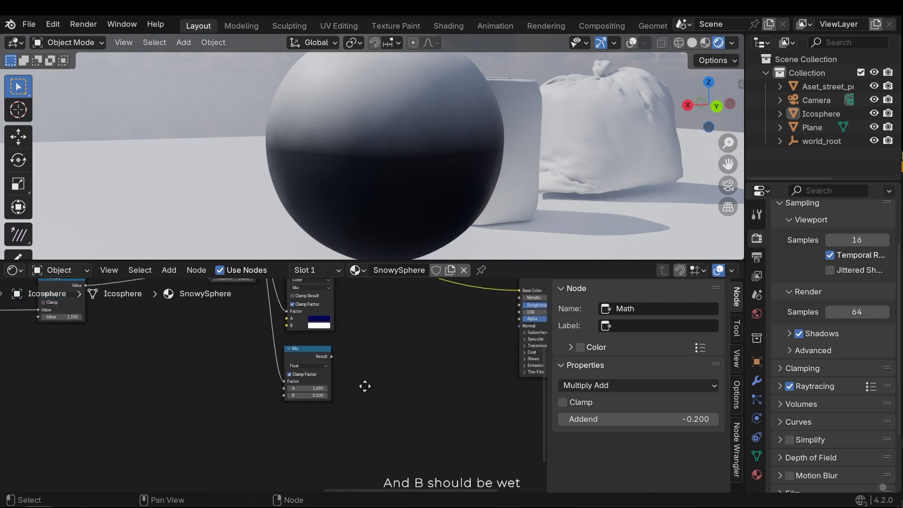
scroll(331, 407, "up", 1)
middle_click_drag(325, 412, 358, 397)
middle_click_drag(372, 142, 380, 152)
scroll(384, 337, "down", 1)
middle_click_drag(384, 336, 249, 417)
left_click_drag(214, 416, 412, 362)
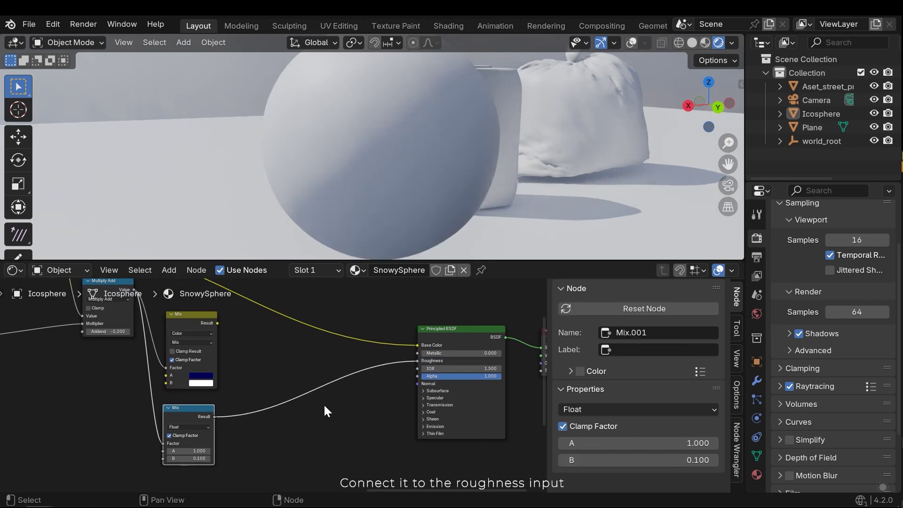
- Connect the color Mix node's Result to the Principled BSDF's Base Color input
mouse_move(349, 218)
middle_mouse_down()
mouse_move(364, 195)
mouse_move(523, 216)
mouse_move(487, 157)
mouse_move(374, 274)
middle_mouse_up()
scroll(310, 369, "down", 2)
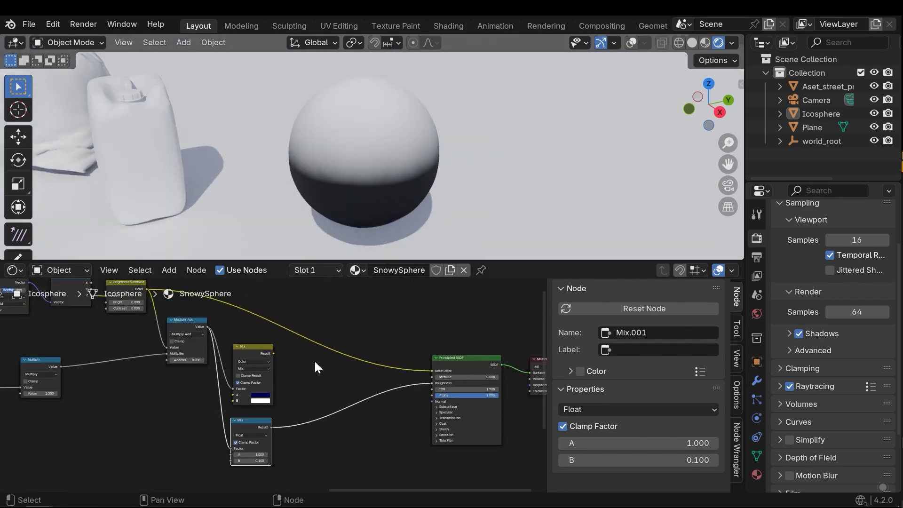
left_click_drag(272, 353, 425, 371)
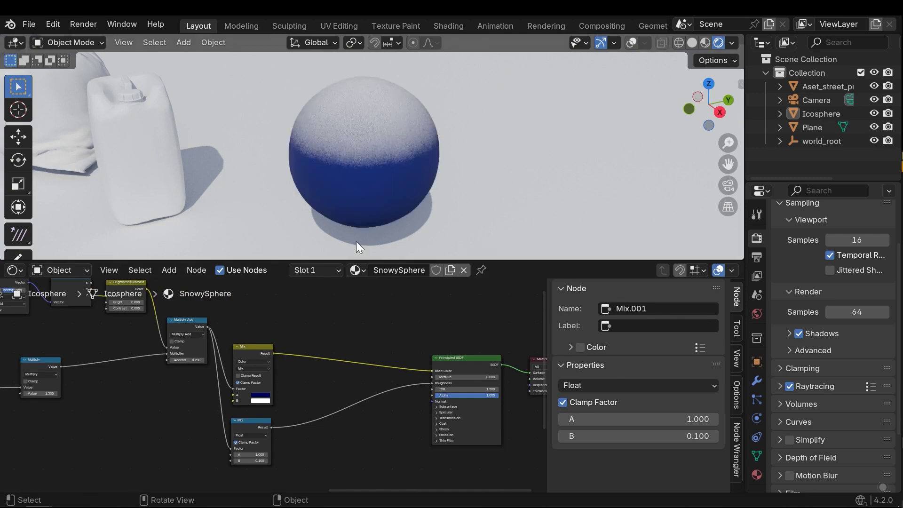
- Examine the roughness of the snow area on top of the sphere from close up and several angles
middle_click_drag(352, 231, 273, 198)
scroll(345, 89, "up", 4)
middle_click_drag(368, 87, 269, 120)
scroll(342, 145, "up", 2)
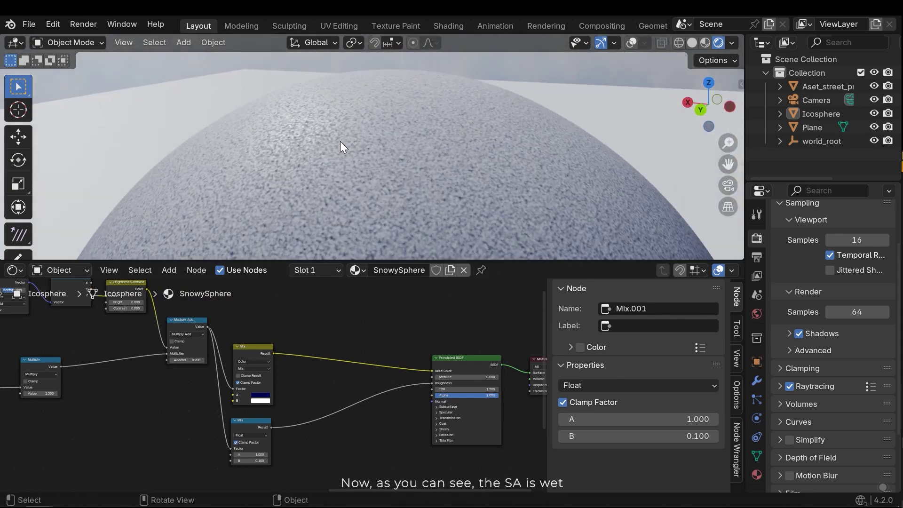
middle_click_drag(342, 146, 332, 124)
scroll(312, 176, "down", 6)
middle_click_drag(311, 176, 334, 146, "shift")
- Add a Mix Color node below the Float Mix node
middle_click_drag(241, 444, 284, 385)
scroll(284, 386, "up", 3)
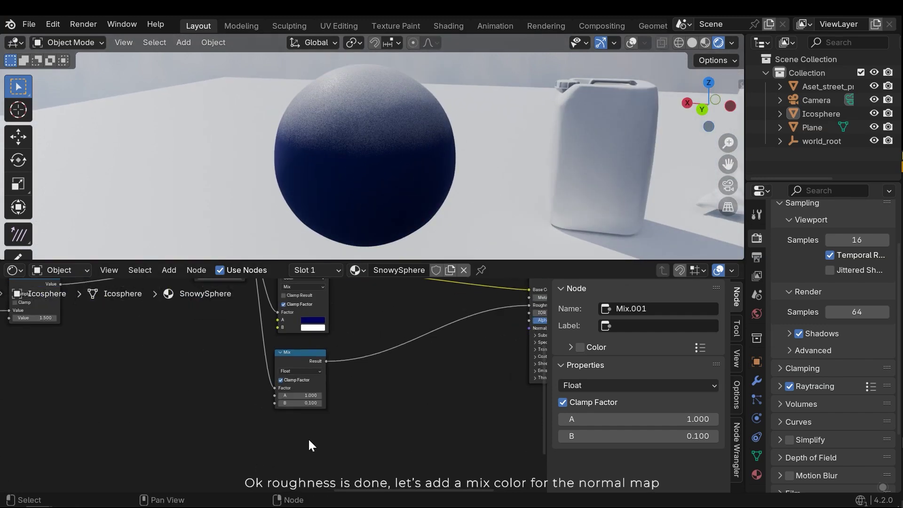
middle_click_drag(293, 433, 312, 396)
key("shift+a")
type("mix")
key("Down")
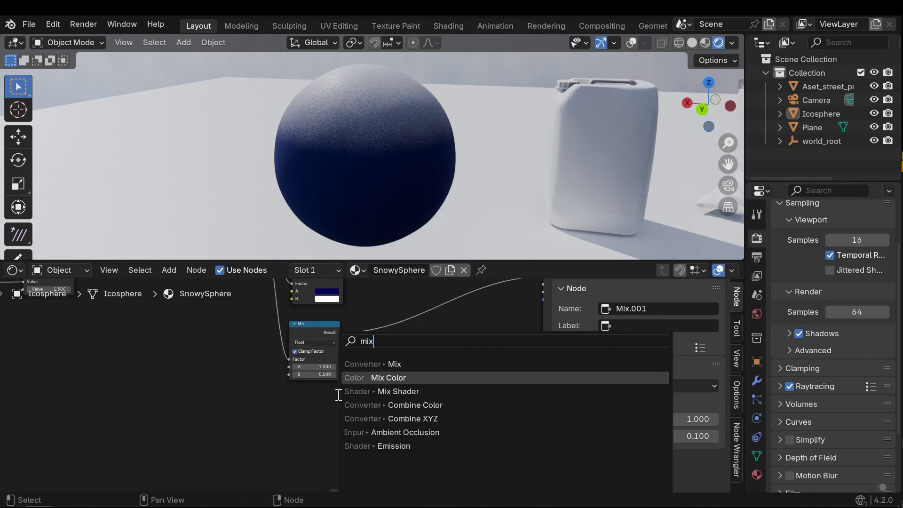
key("Return")
left_click(292, 392)
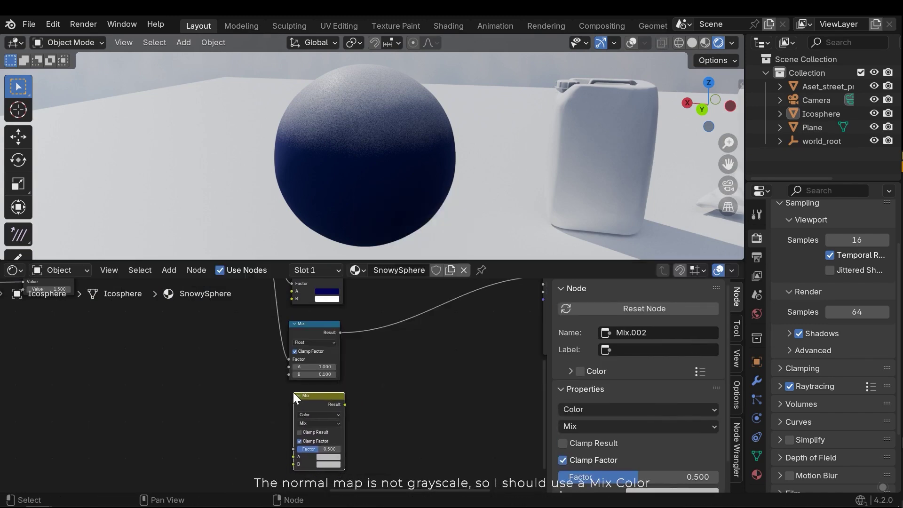
- Add a Normal Map node between the Noise Texture and the new Mix Color node
middle_click_drag(247, 372, 337, 425)
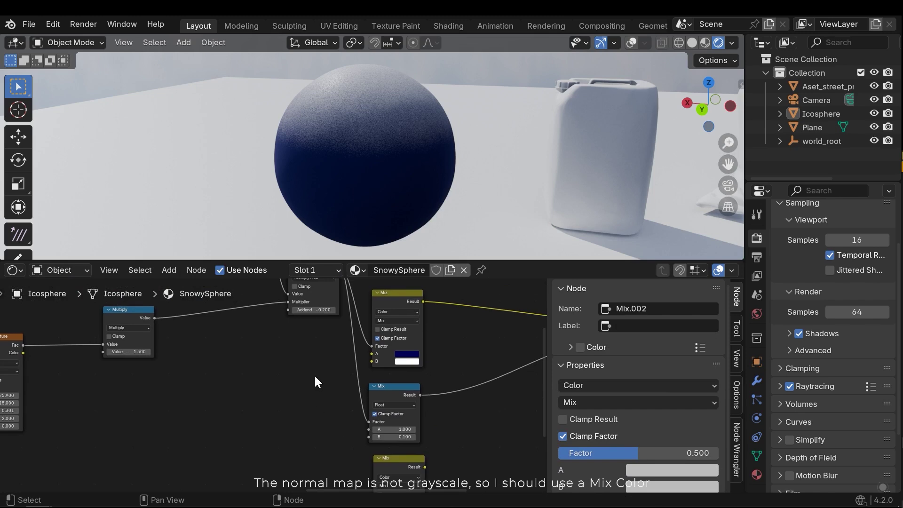
middle_click_drag(314, 375, 440, 371)
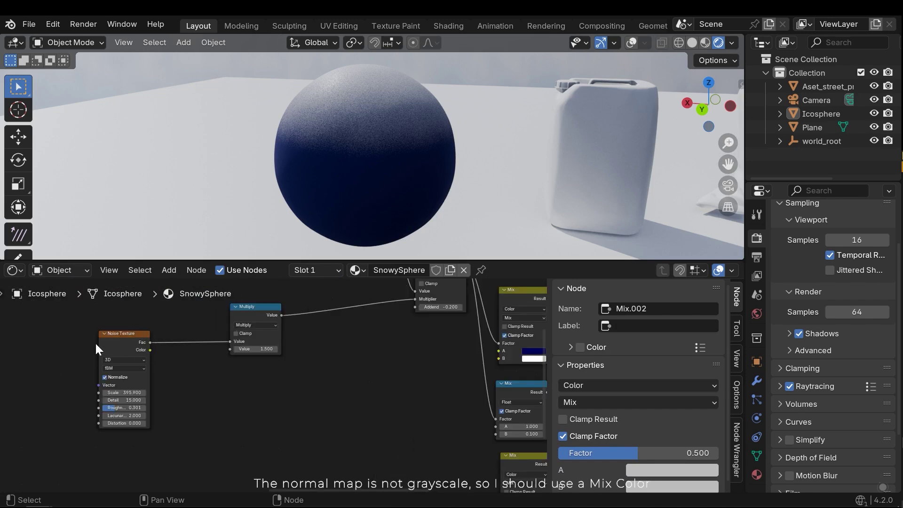
middle_click_drag(206, 381, 178, 338)
key("shift+a")
mouse_move(306, 377)
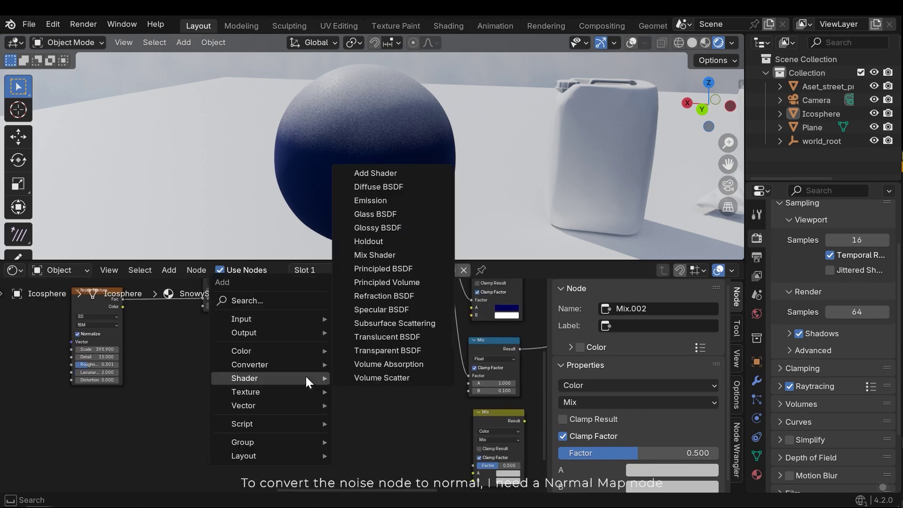
type("norma")
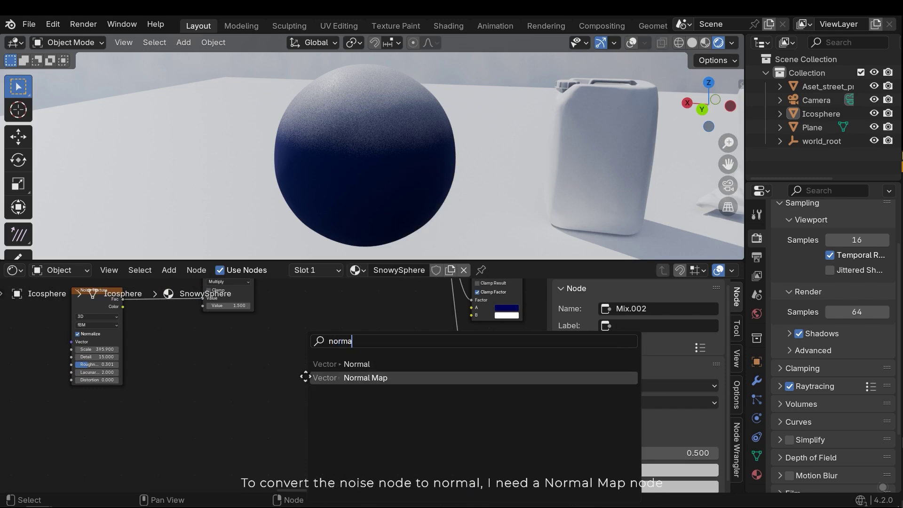
left_click(306, 376)
left_click(250, 389)
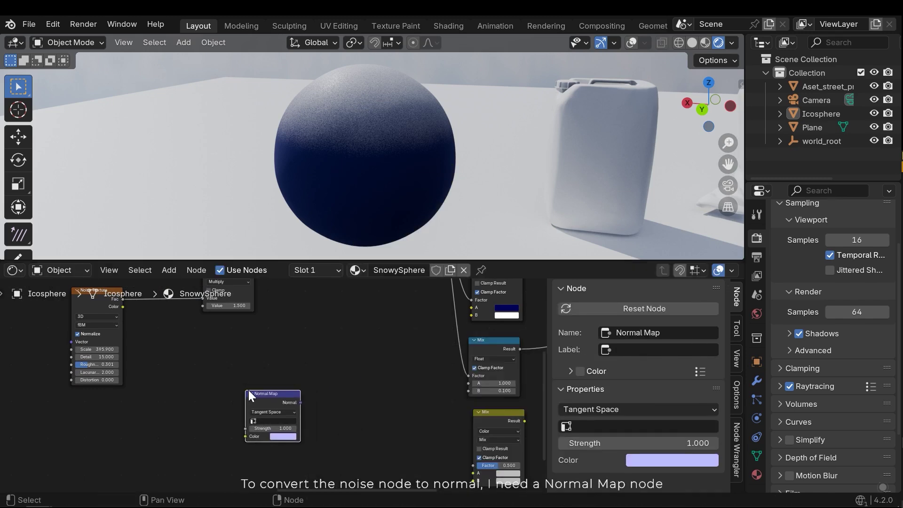
- Connect the Noise Texture's Color output to the Normal Map's Color input and the Normal output to the lowest Mix node's B
middle_click_drag(253, 388, 332, 414)
middle_click_drag(187, 336, 185, 347)
left_click_drag(202, 343, 326, 411)
middle_click_drag(370, 397, 236, 404)
scroll(328, 357, "up", 2)
scroll(261, 389, "down", 1)
scroll(260, 389, "right", 1, "ctrl")
scroll(260, 389, "up", 1)
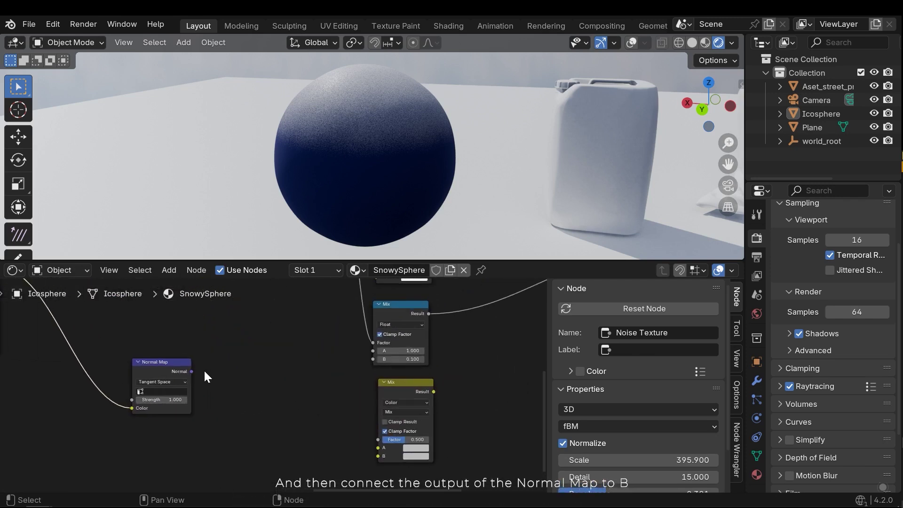
left_click_drag(192, 372, 376, 456)
- Connect the Multiply Add output to the lowest Mix node's Factor and that Mix node's Result to the Principled BSDF's Normal input
middle_click_drag(407, 429, 407, 478)
left_click_drag(373, 353, 411, 418)
middle_click_drag(475, 359, 422, 391)
middle_click_drag(367, 49, 362, 95)
scroll(376, 117, "up", 8)
middle_click_drag(408, 395, 211, 452)
left_click_drag(198, 451, 405, 338)
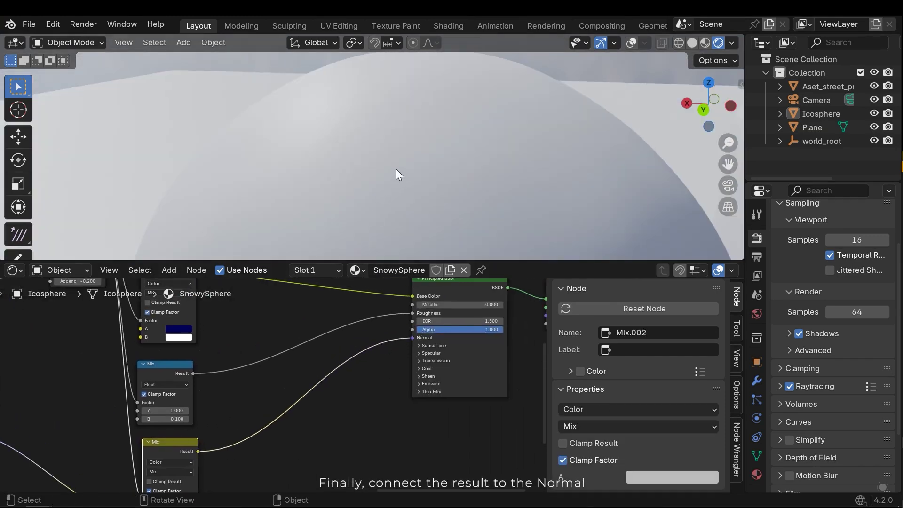
- Duplicate the Normal Map node and connect the empty copy's Normal output to the lowest Mix node's A input
middle_click_drag(396, 167, 395, 232)
middle_click_drag(453, 166, 425, 142)
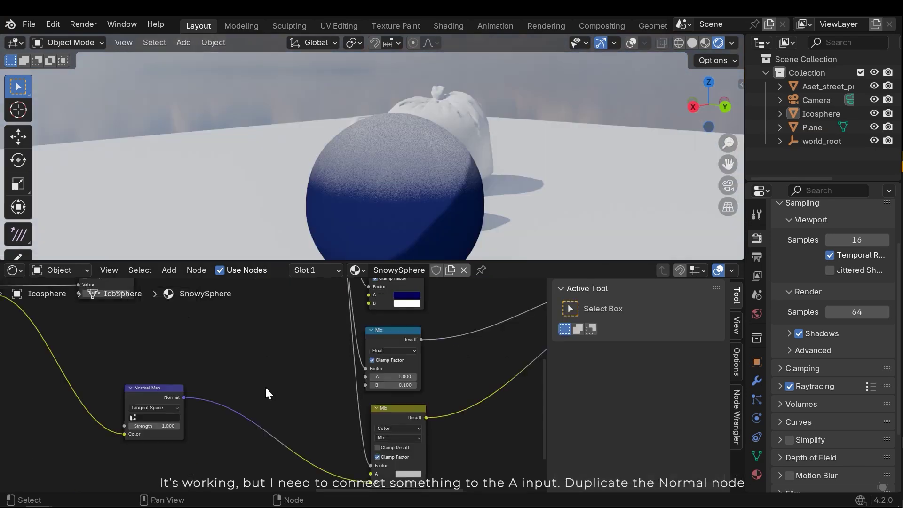
middle_click_drag(423, 225, 406, 199)
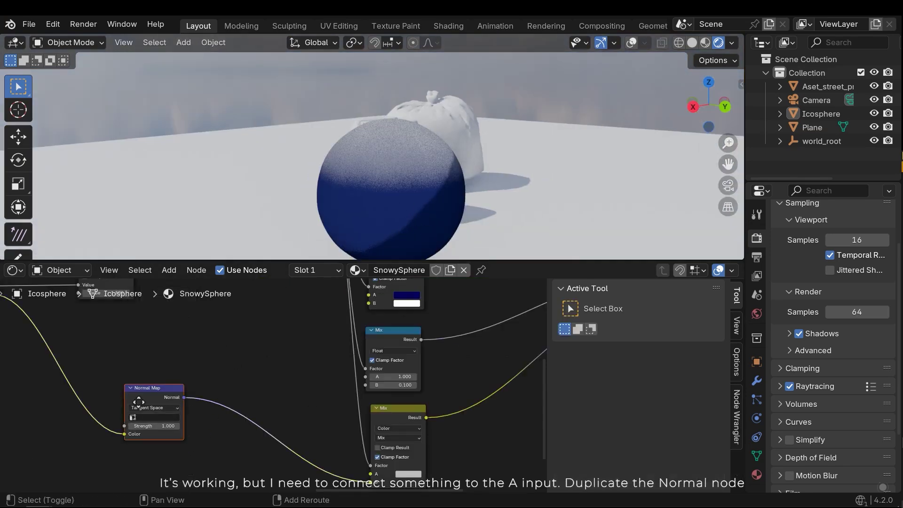
key("shift+d")
left_click(286, 350)
mouse_move(263, 333)
left_mouse_down()
mouse_move(373, 475)
mouse_move(370, 407)
left_mouse_up()
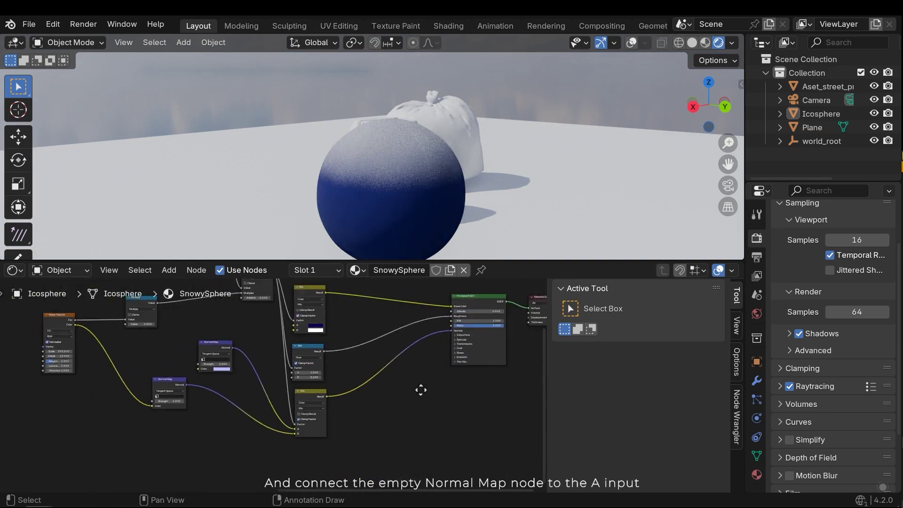
middle_click_drag(421, 389, 405, 437)
scroll(385, 390, "down", 2)
mouse_move(371, 393)
middle_mouse_down()
mouse_move(341, 391)
mouse_move(384, 389)
middle_mouse_up()
scroll(371, 383, "up", 1)
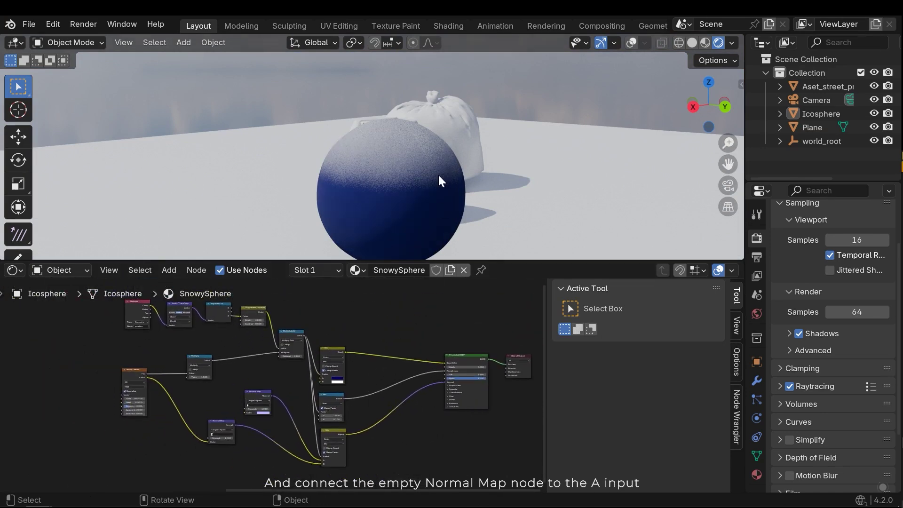
- Try a different Strength on the Normal Map node fed by the Noise Texture while viewing the sphere up close
middle_click_drag(433, 188, 349, 138)
scroll(363, 158, "up", 6)
scroll(366, 164, "up", 3)
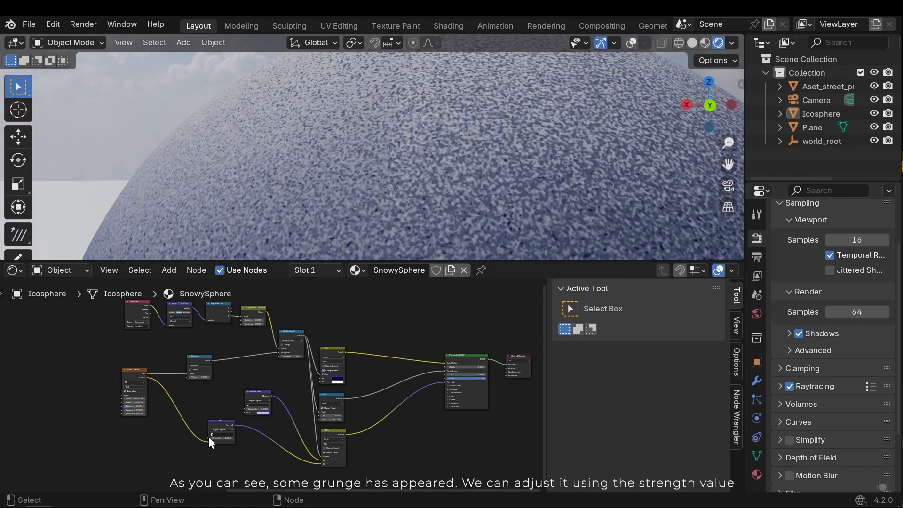
scroll(209, 435, "up", 5)
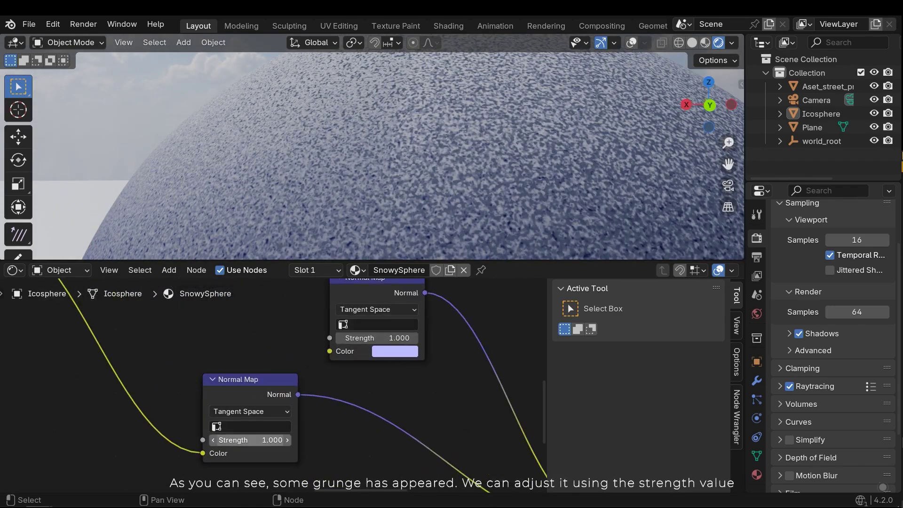
left_click_drag(250, 440, 329, 439)
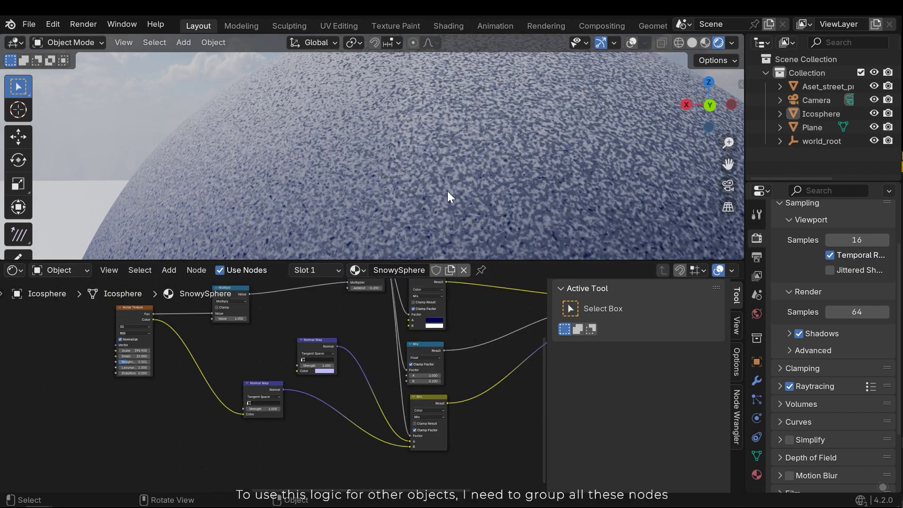
- Combine all nodes except the Principled BSDF and Material Output into one node group and return to the main node tree
scroll(449, 181, "down", 5)
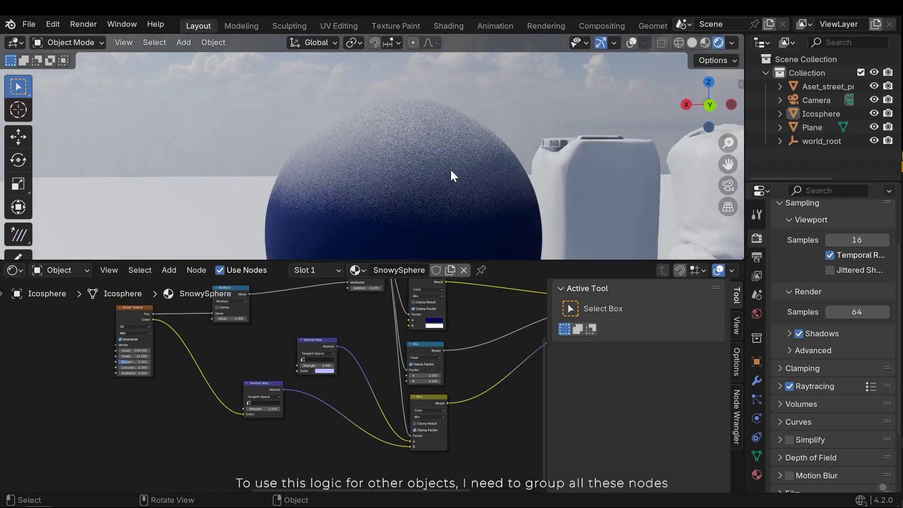
scroll(451, 177, "down", 8)
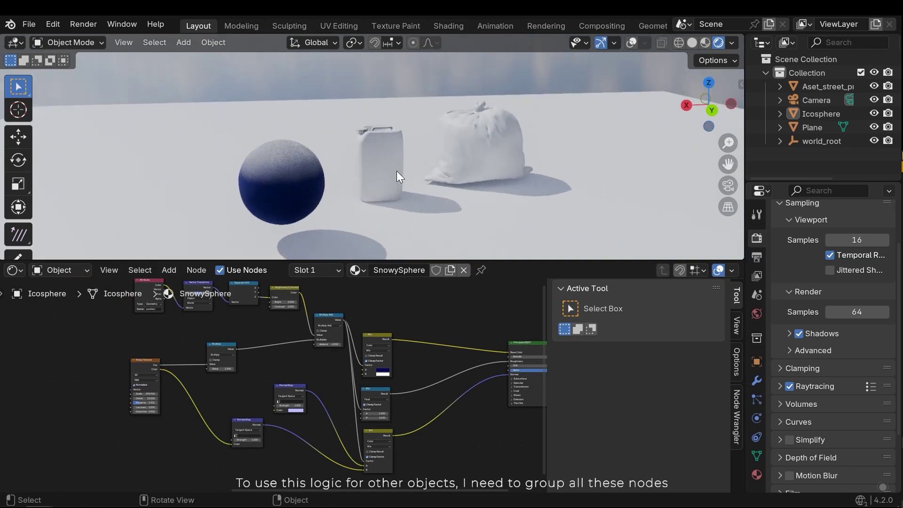
scroll(310, 397, "down", 2)
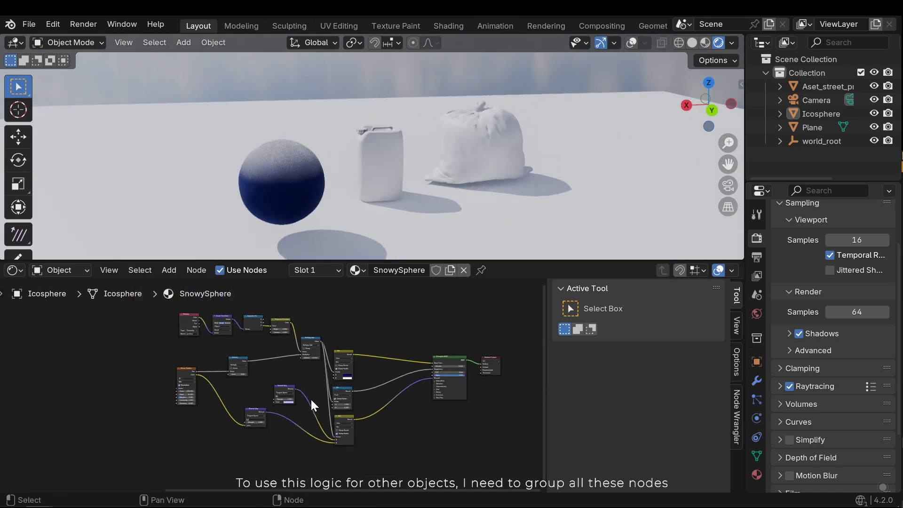
left_click_drag(380, 453, 165, 322)
key("ctrl+g")
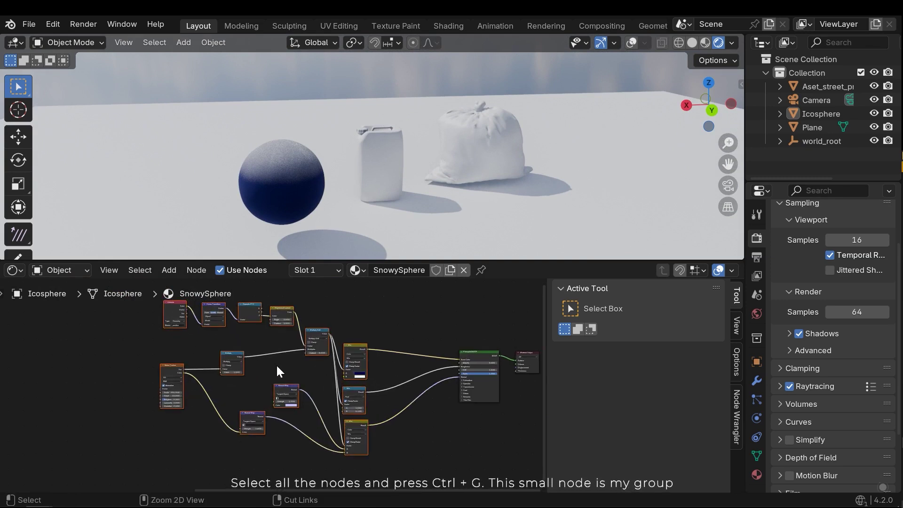
key("Home")
key("Tab")
scroll(297, 373, "up", 3)
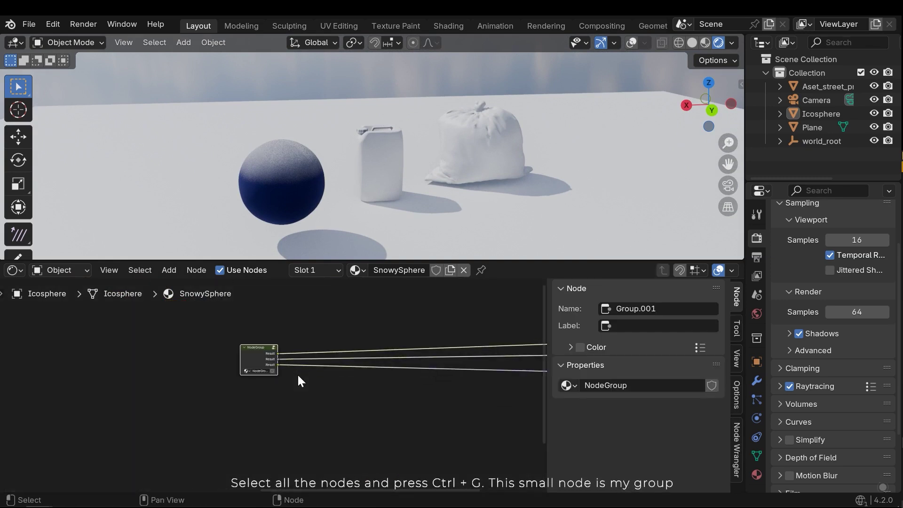
- Enter the node group for editing and move its Group Input node further left
middle_click_drag(244, 328, 240, 380)
scroll(275, 387, "down", 6)
middle_click_drag(400, 389, 358, 366)
scroll(262, 372, "up", 3)
key("Tab")
scroll(352, 372, "down", 3)
left_click(308, 383)
scroll(360, 390, "up", 2)
middle_click_drag(134, 375, 410, 379)
scroll(359, 390, "up", 3)
left_click_drag(474, 377, 259, 366)
- Review the grouped nodes up to the Group Output and nudge the Group Input node slightly toward the Noise Texture
scroll(265, 368, "down", 3)
middle_click_drag(334, 363, 160, 371)
middle_click_drag(328, 382, 244, 332)
scroll(331, 370, "up", 4)
middle_click_drag(415, 395, 312, 438)
scroll(336, 411, "down", 1)
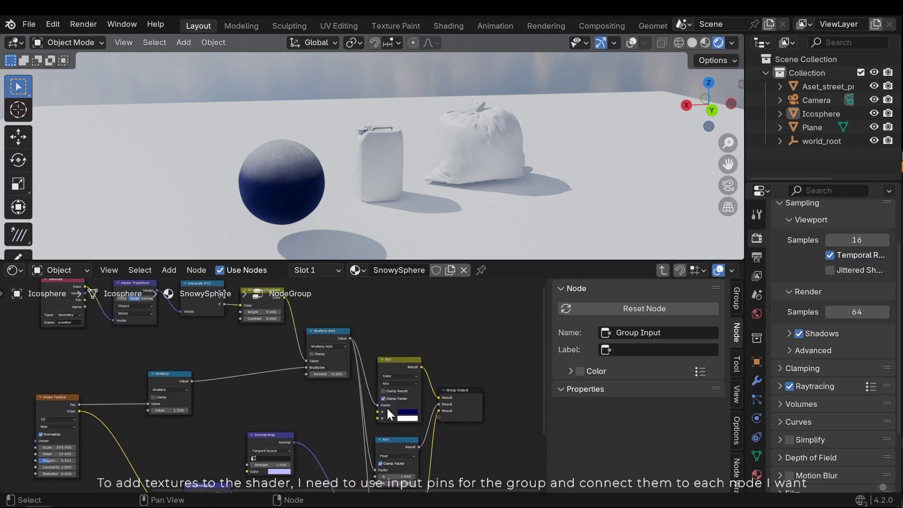
scroll(397, 412, "down", 1)
middle_click_drag(394, 410, 390, 388)
middle_click_drag(240, 350, 452, 365)
left_click_drag(79, 370, 98, 373)
mouse_move(162, 375)
middle_mouse_down()
mouse_move(238, 360)
mouse_move(174, 376)
middle_mouse_up()
scroll(241, 360, "up", 2)
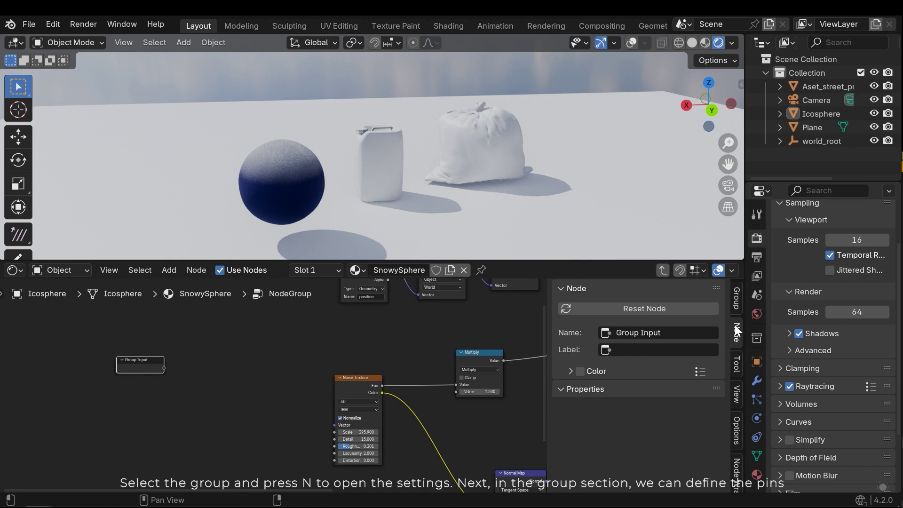
- Show the node group's socket settings and add a new input socket
left_click(737, 300)
scroll(693, 399, "down", 1)
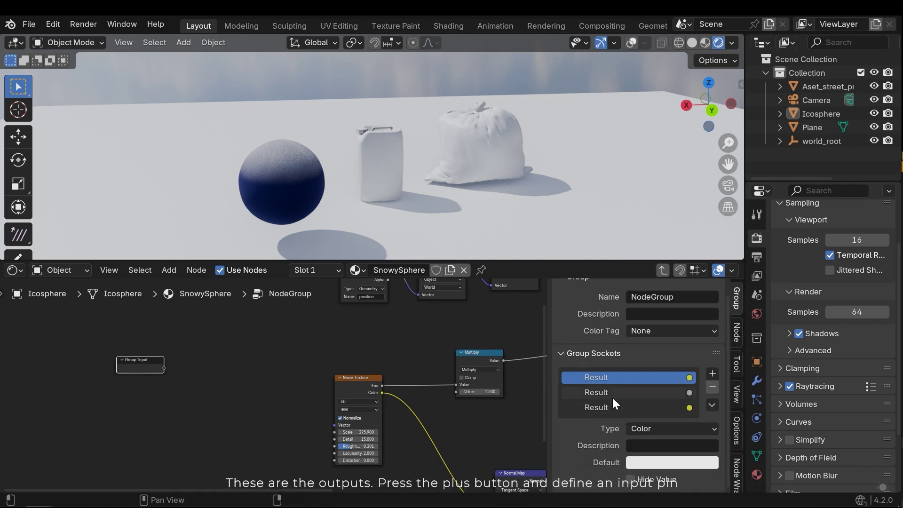
left_click(656, 407)
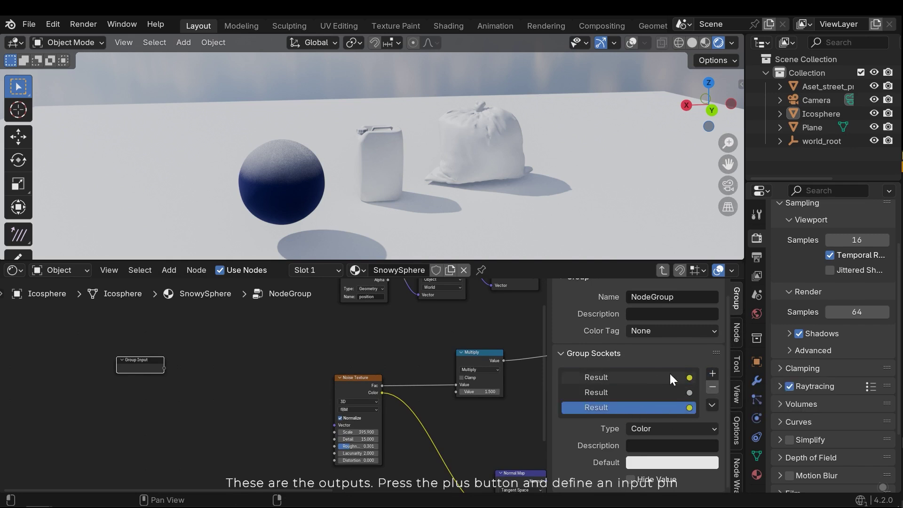
left_click(712, 373)
left_click(741, 386)
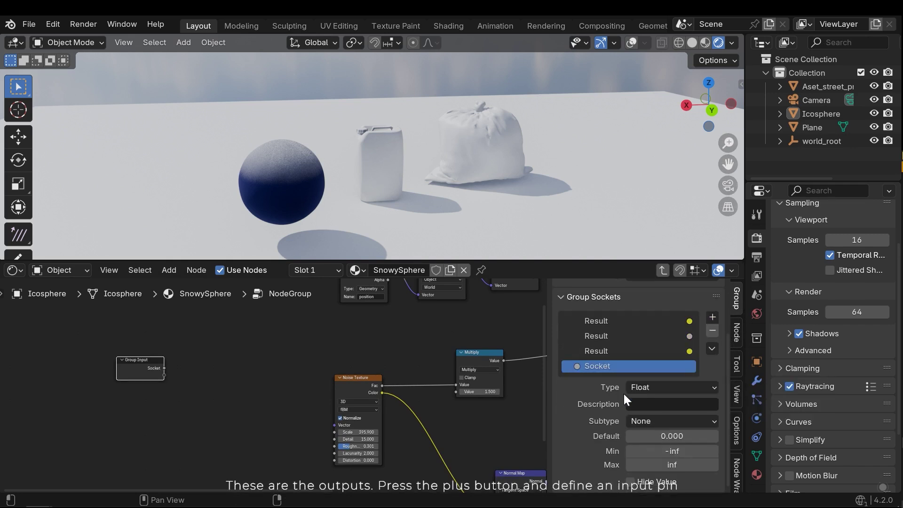
- Set the new input socket's type to Color and name it Diffuse
left_click(644, 387)
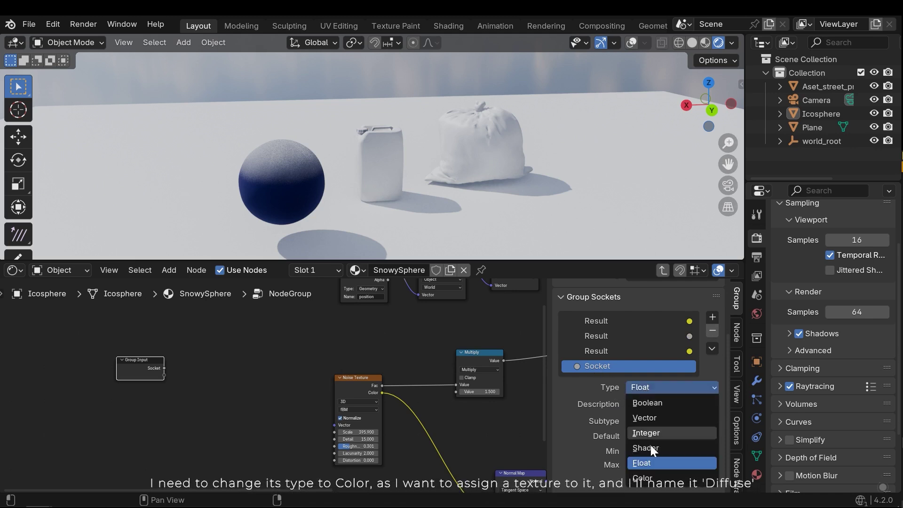
left_click(644, 477)
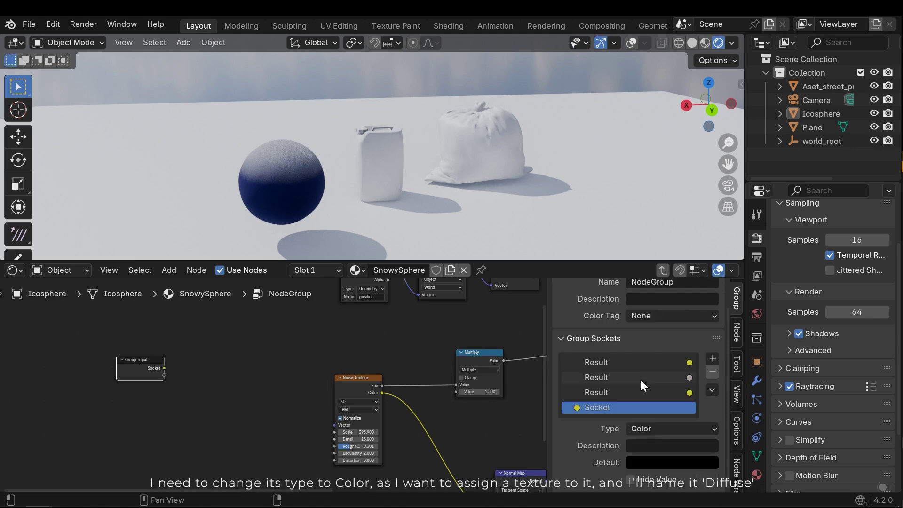
double_click(597, 408)
type("Diffuse")
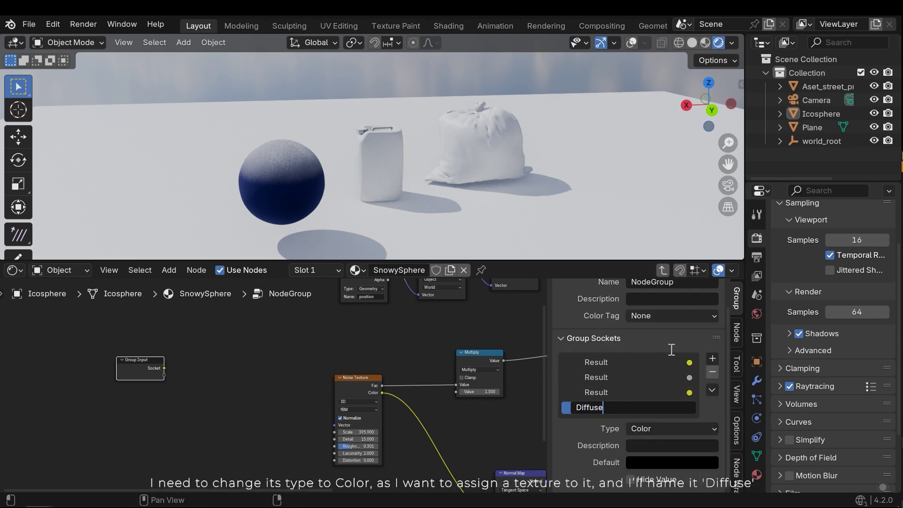
key("Return")
- Connect the Group Input's Diffuse socket to the A color input of the upper Mix Color node
middle_click_drag(323, 392, 162, 373)
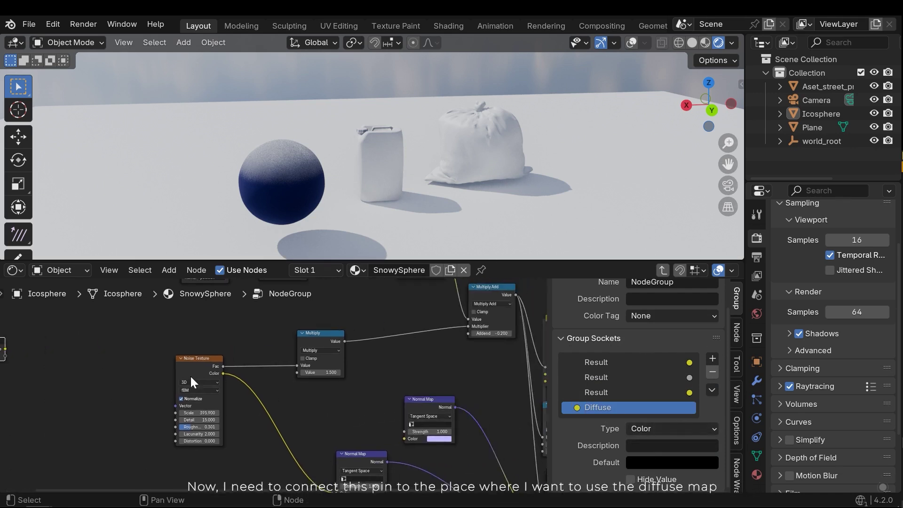
scroll(94, 375, "up", 1)
middle_click_drag(85, 374, 284, 382)
scroll(245, 376, "up", 4)
left_click_drag(145, 341, 889, 456)
left_click_drag(559, 408, 288, 410)
middle_click_drag(295, 431, 592, 377)
- Add a second group input socket with the Color type and name it Roughness
left_click(712, 359)
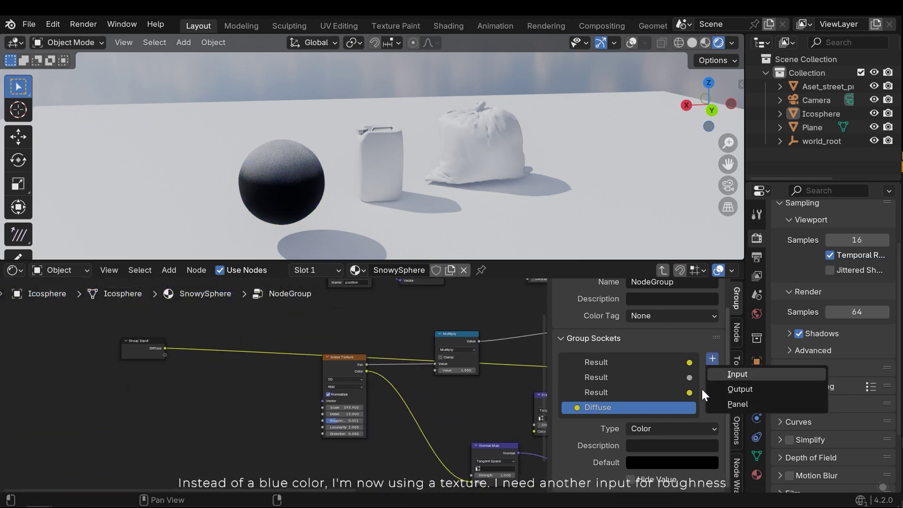
left_click(735, 375)
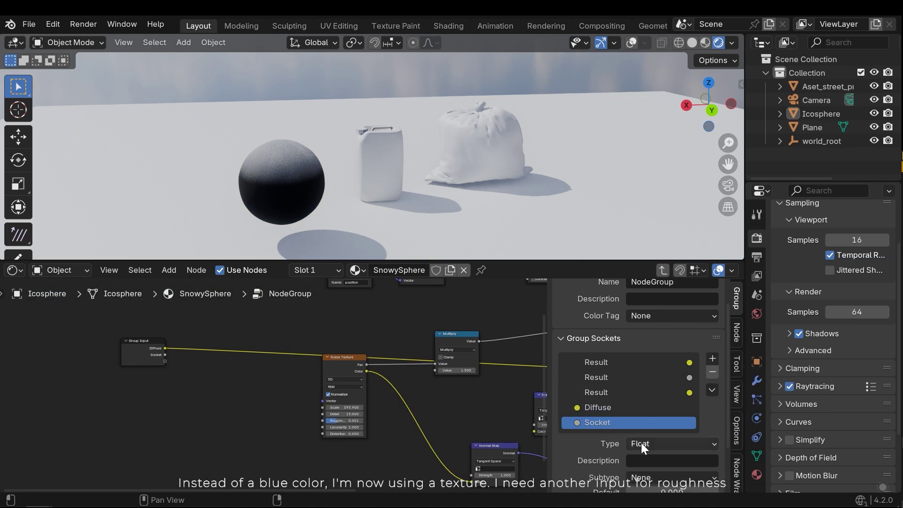
scroll(641, 444, "down", 2)
left_click(646, 416)
left_click(644, 395)
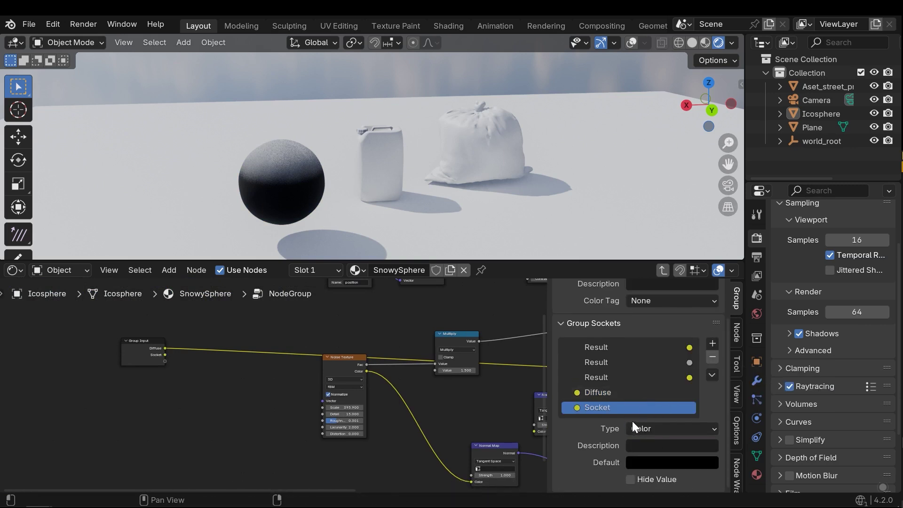
double_click(605, 408)
type("Roughness")
key("Return")
- Connect the Roughness socket to the float Mix node's A input and delete the empty Normal Map node
left_click_drag(165, 355, 339, 402)
mouse_move(240, 424)
middle_mouse_down()
mouse_move(469, 404)
mouse_move(417, 426)
middle_mouse_up()
left_click_drag(382, 394, 379, 375)
key("x")
middle_click_drag(199, 347, 387, 394)
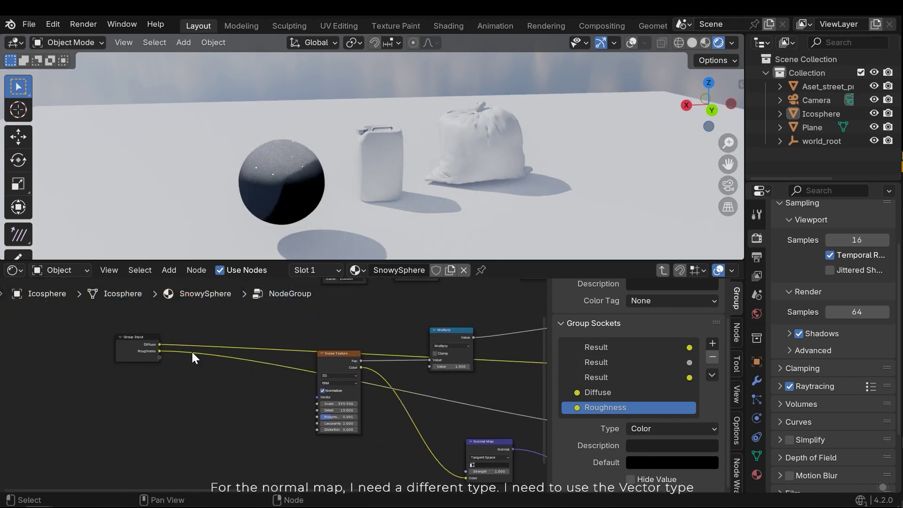
- Add a third group input socket named Normal and set its type to Vector
left_click(142, 351)
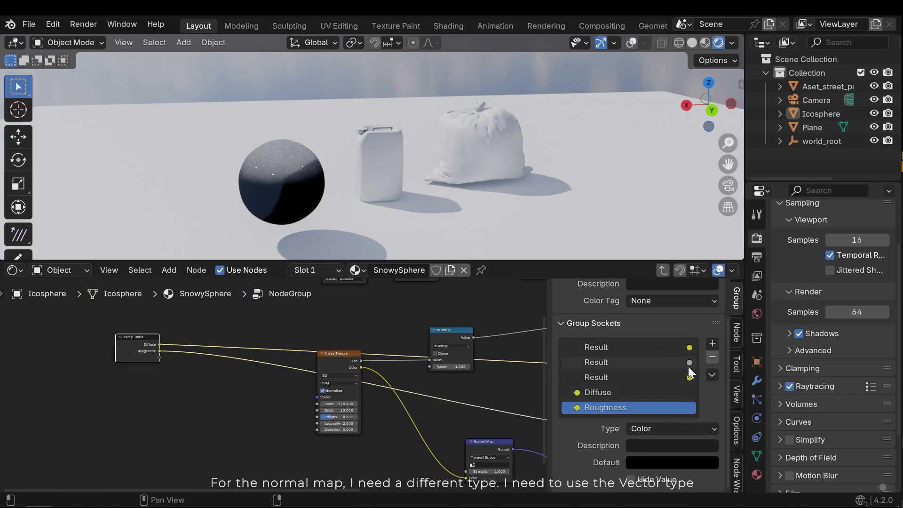
left_click(711, 343)
left_click(742, 352)
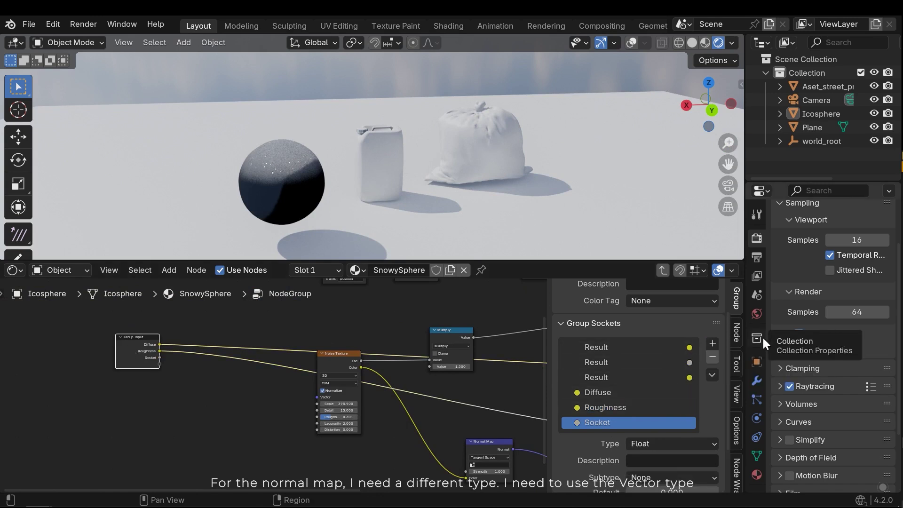
double_click(620, 423)
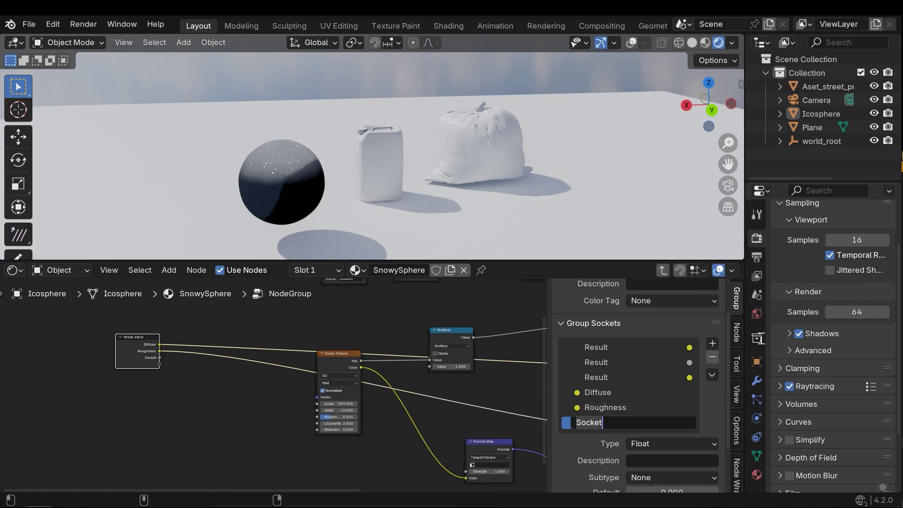
type("Normal")
key("Return")
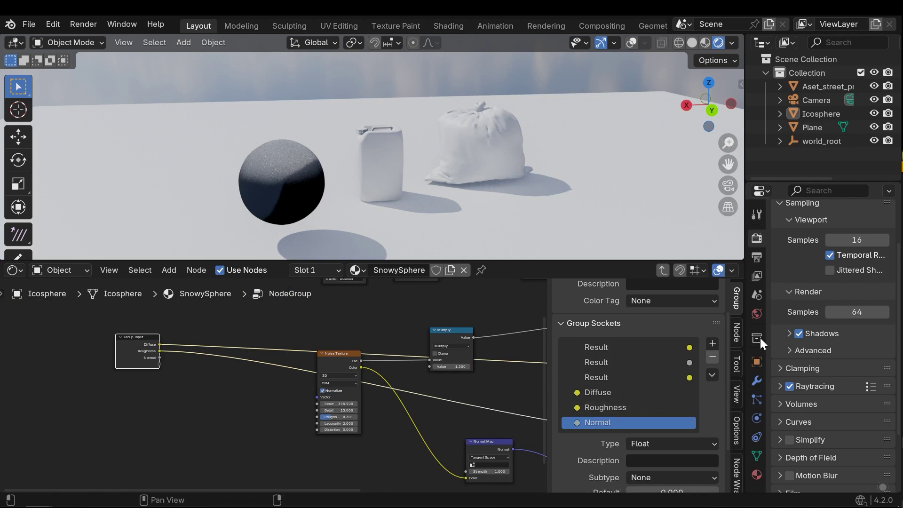
scroll(676, 408, "down", 3)
left_click(649, 386)
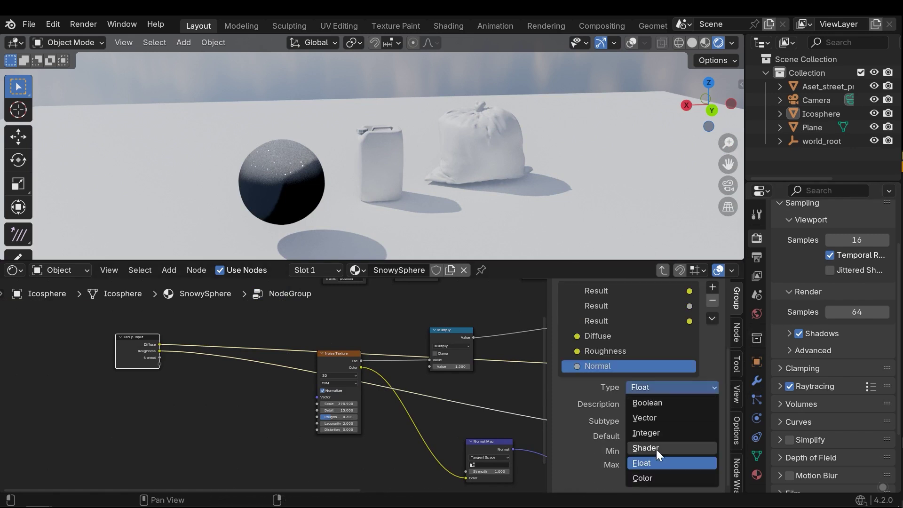
left_click(654, 421)
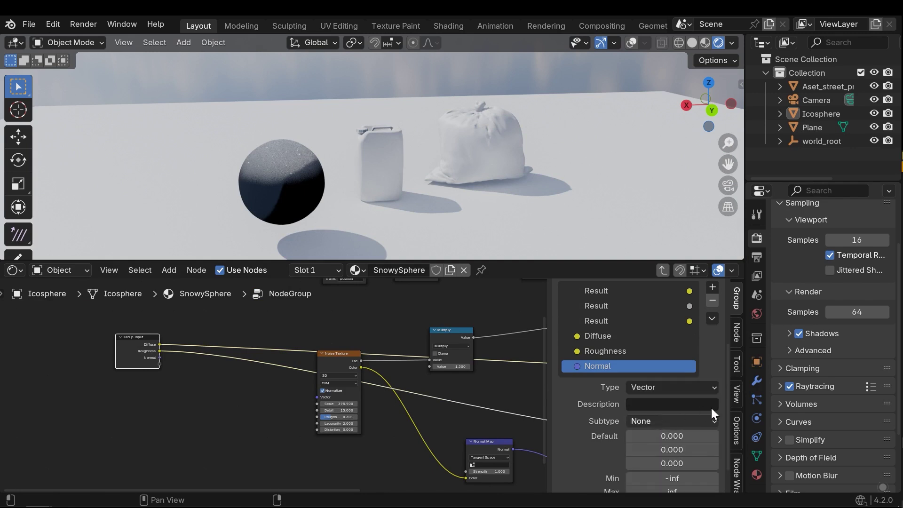
- Set the node group's color tag to Texture
scroll(695, 425, "up", 4)
left_click(655, 327)
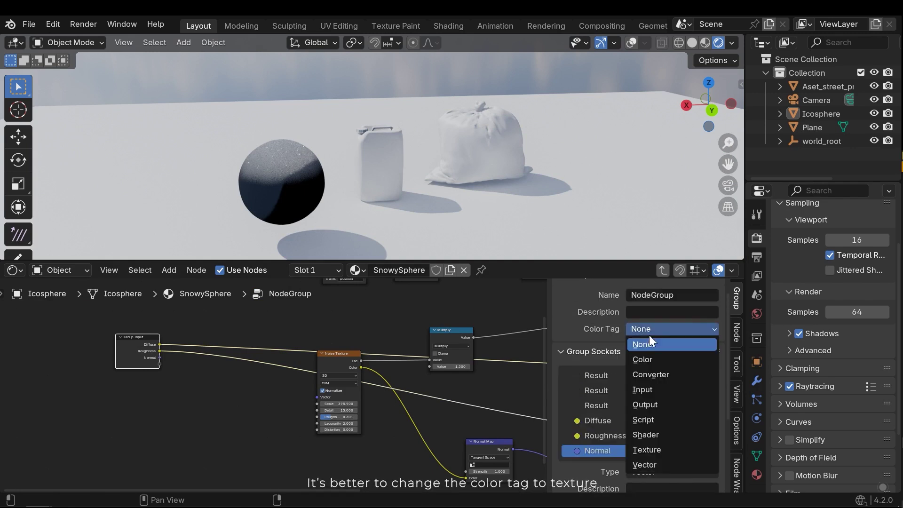
left_click(647, 450)
- Connect the Group Input's Normal socket to the lowest Mix node's A input
scroll(281, 359, "up", 2)
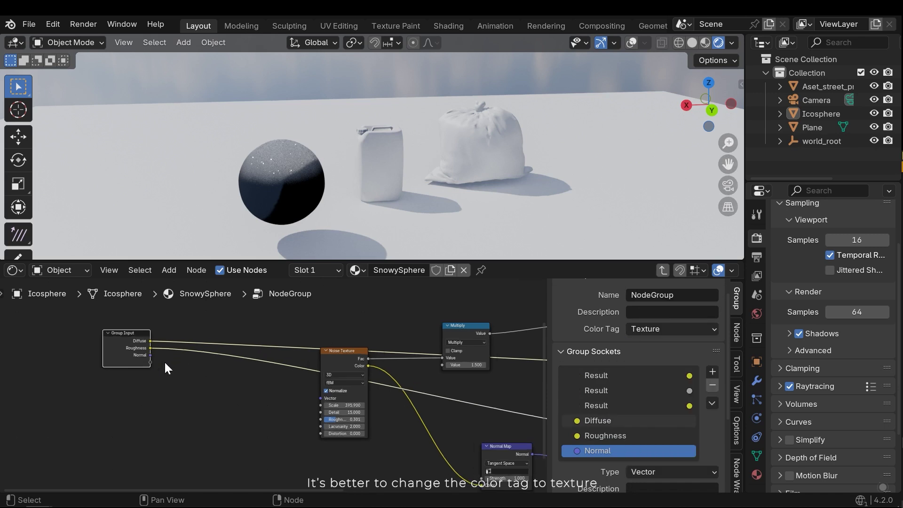
mouse_move(140, 352)
left_mouse_down()
mouse_move(495, 430)
mouse_move(606, 441)
mouse_move(341, 367)
left_mouse_up()
middle_click_drag(257, 306, 399, 412)
scroll(336, 365, "down", 4)
middle_click_drag(124, 312, 309, 350)
scroll(308, 352, "up", 3)
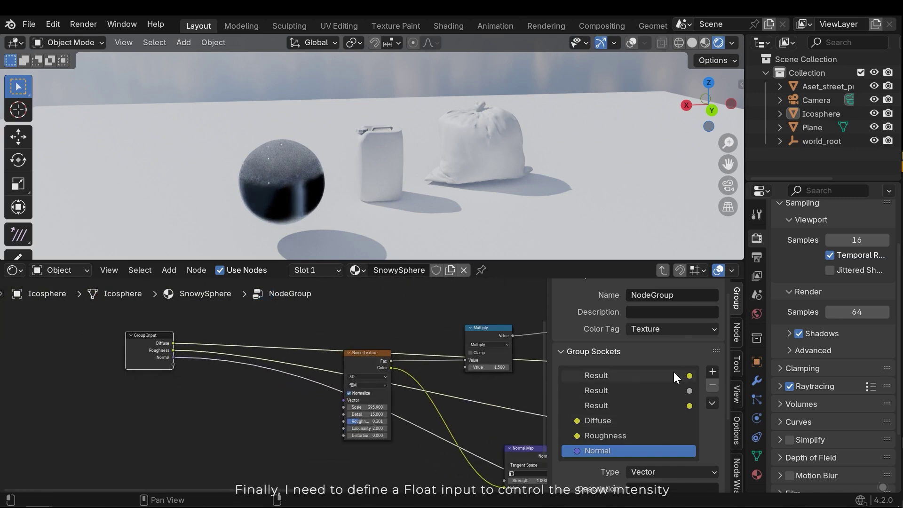
- Add a fourth group input socket of type Float and name it Snow
scroll(693, 397, "down", 1)
left_click(712, 344)
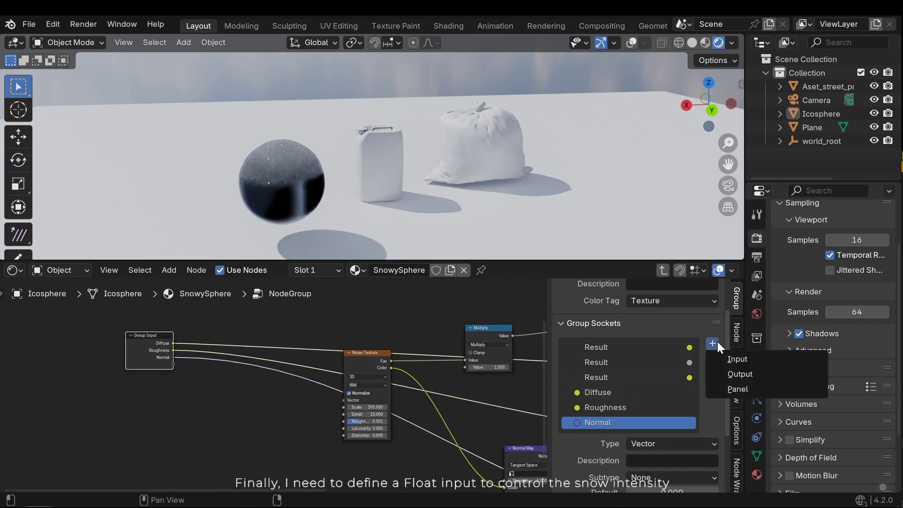
left_click(749, 357)
double_click(633, 438)
type("Snow")
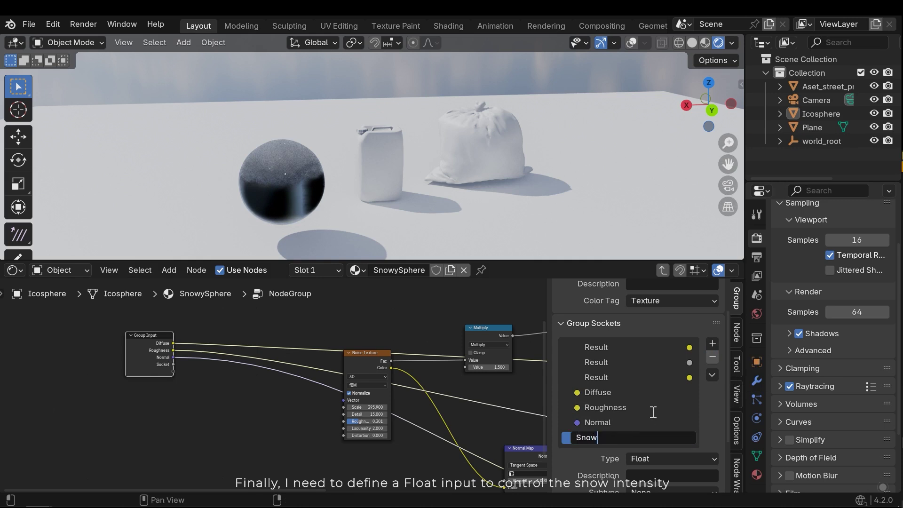
key("Return")
scroll(649, 424, "down", 5)
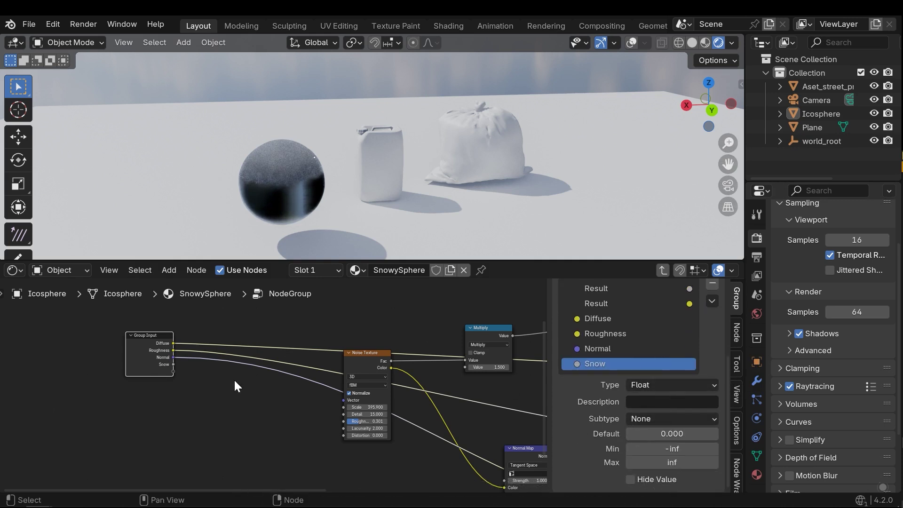
- Connect the Snow socket to the Multiply node's second Value input and move the Multiply node higher
middle_click_drag(240, 385, 137, 446)
left_click_drag(55, 421, 397, 424)
left_click_drag(425, 377, 445, 336)
scroll(444, 381, "down", 2)
scroll(445, 386, "down", 2)
middle_click_drag(340, 362, 400, 388)
- Save the Blender file
key("ctrl+s")
scroll(287, 381, "up", 2)
middle_click_drag(332, 164, 355, 170)
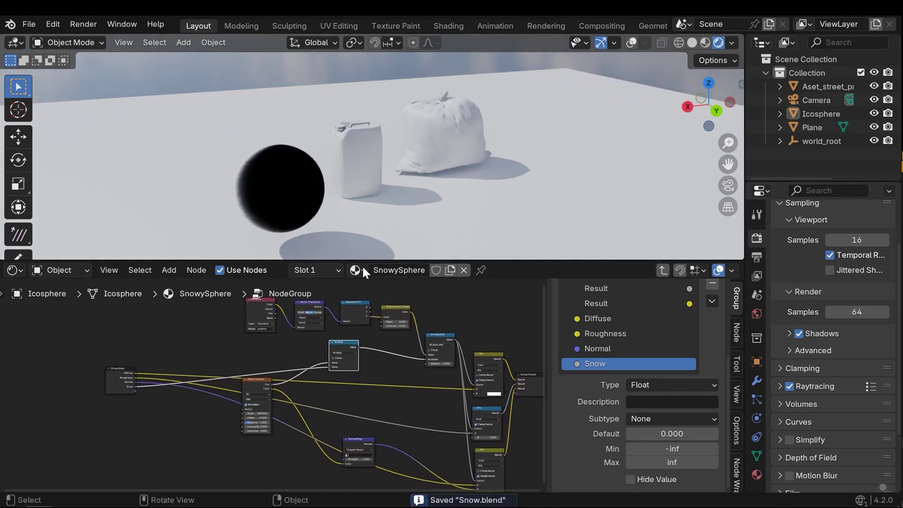
- Leave the node group and examine the group node's input and output sockets in the main node tree
key("Tab")
middle_click_drag(444, 410, 394, 415)
scroll(347, 409, "up", 5)
scroll(248, 397, "up", 5)
middle_click_drag(224, 390, 187, 365)
scroll(264, 382, "up", 5)
scroll(267, 382, "down", 5)
scroll(273, 385, "up", 5)
scroll(290, 380, "down", 4)
- Inside the node group, rename the three output sockets Diffuse, Roughness and Normal in order
key("Tab")
double_click(597, 374)
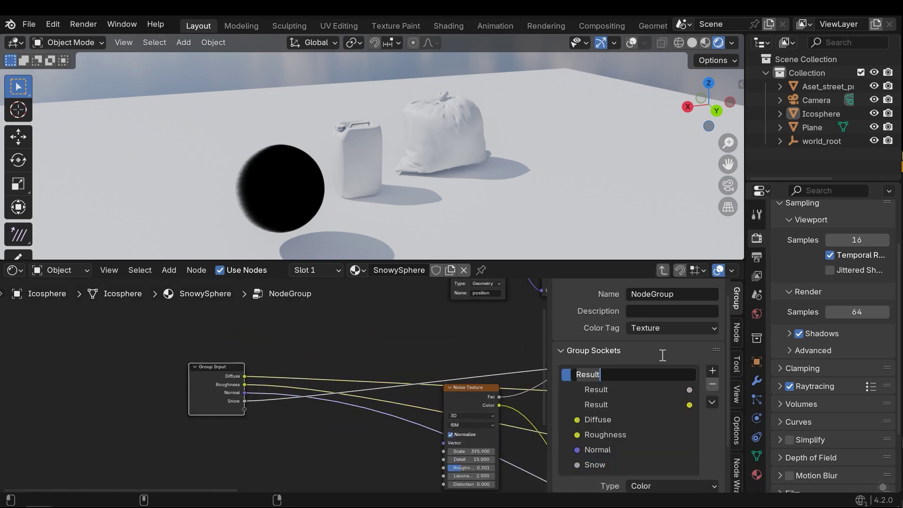
type("Diffuse")
key("Return")
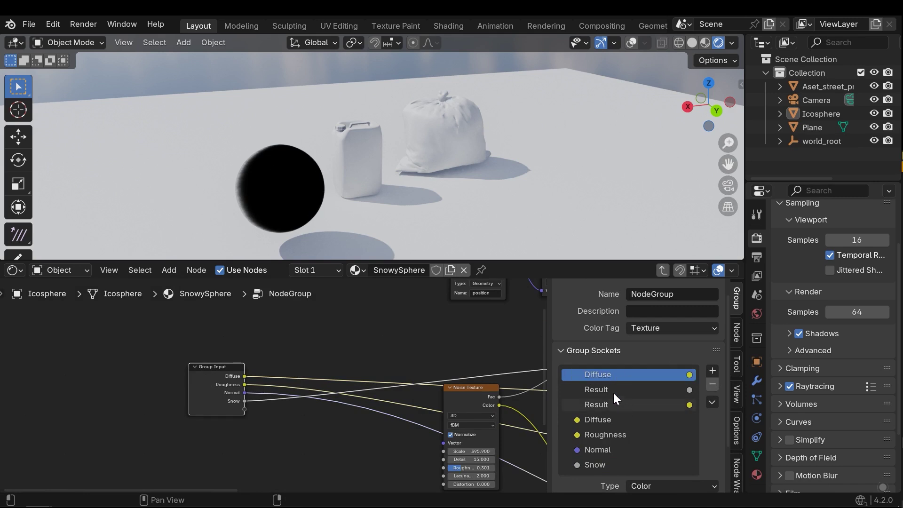
double_click(613, 391)
type("Roughness")
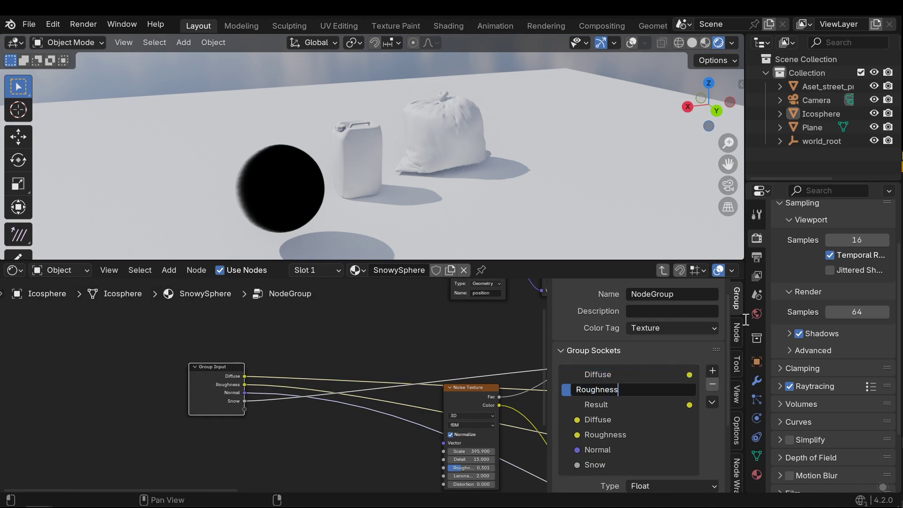
key("Return")
double_click(596, 404)
type("Normal")
key("Return")
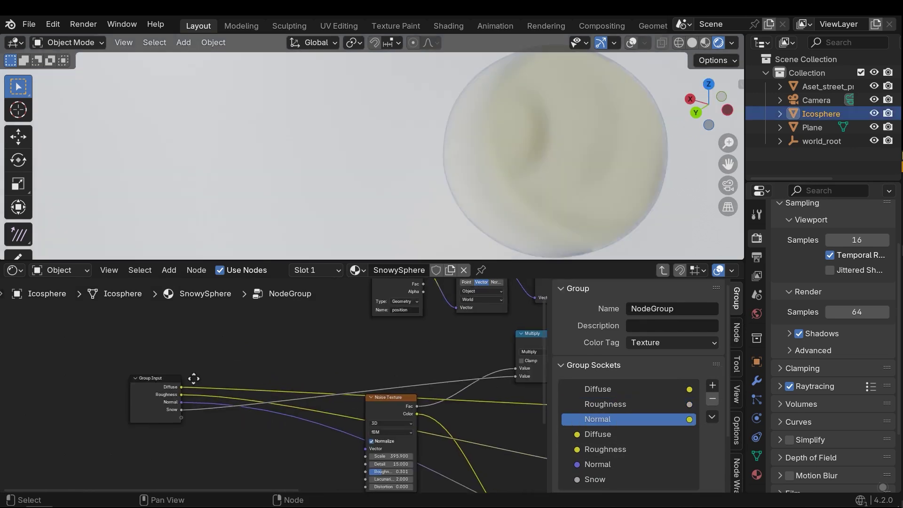
- Rename the node group as SnowShader and return to the main node tree
middle_click_drag(193, 378, 291, 361)
scroll(291, 362, "up", 4)
left_click(248, 367)
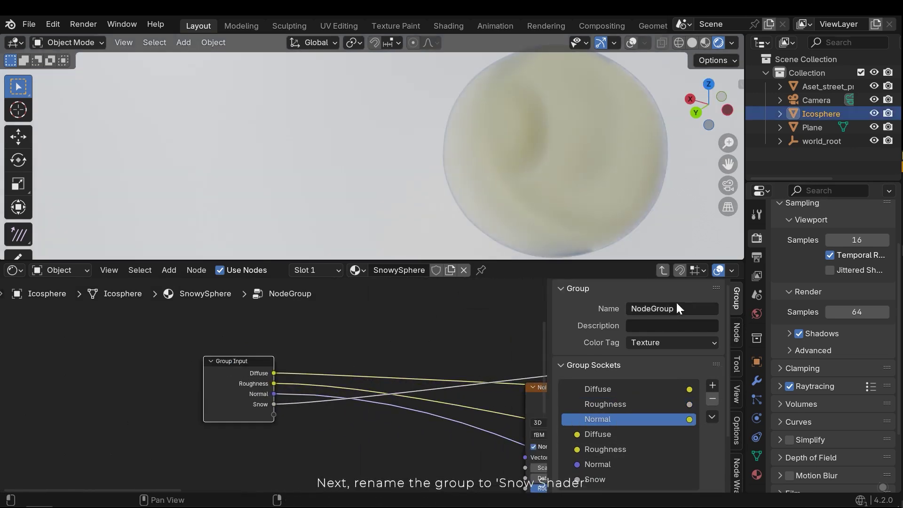
left_click(645, 309)
type("Snow")
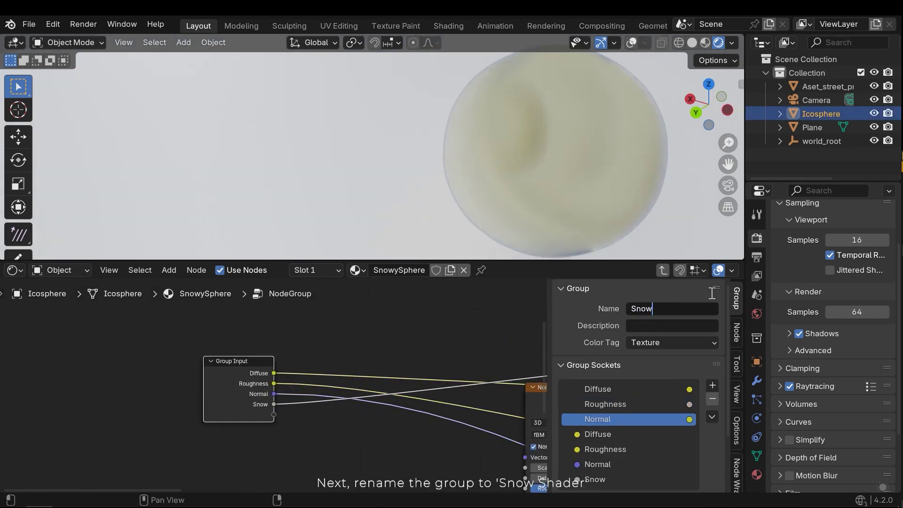
type("Shader")
key("Return")
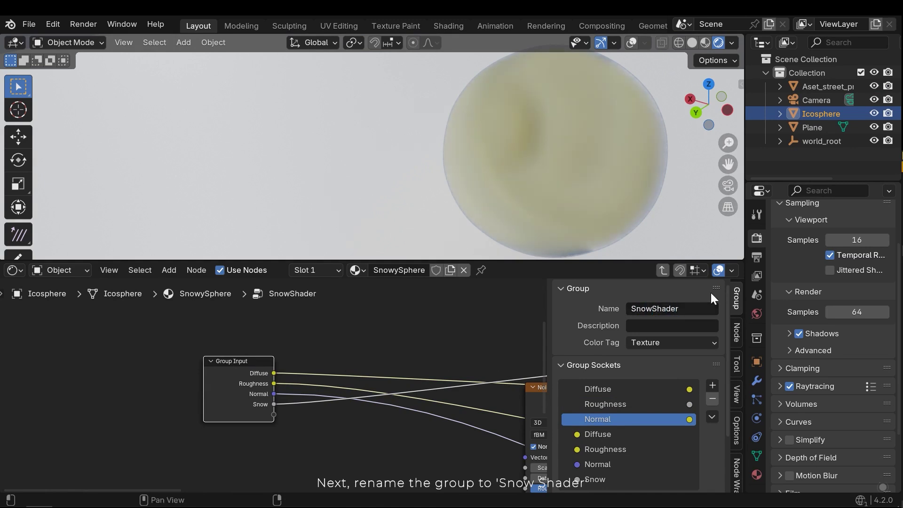
scroll(409, 375, "down", 2)
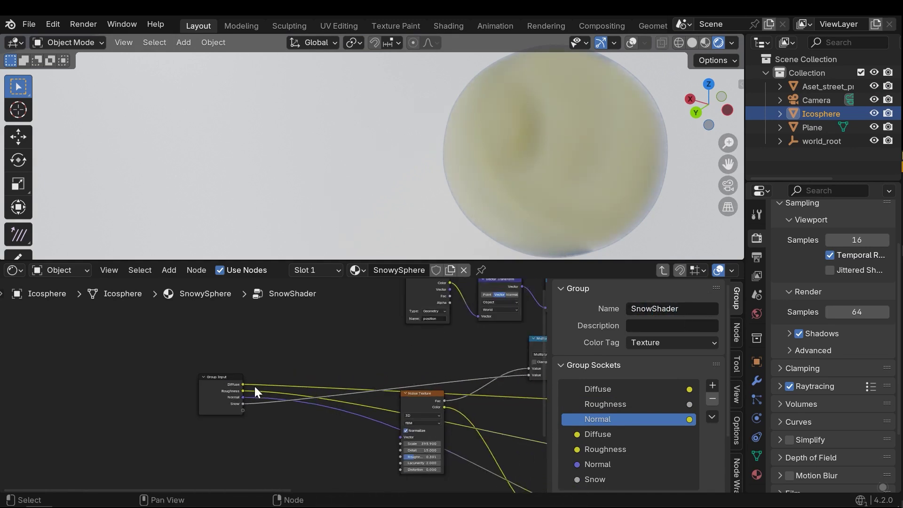
scroll(249, 384, "up", 1)
left_click(179, 391)
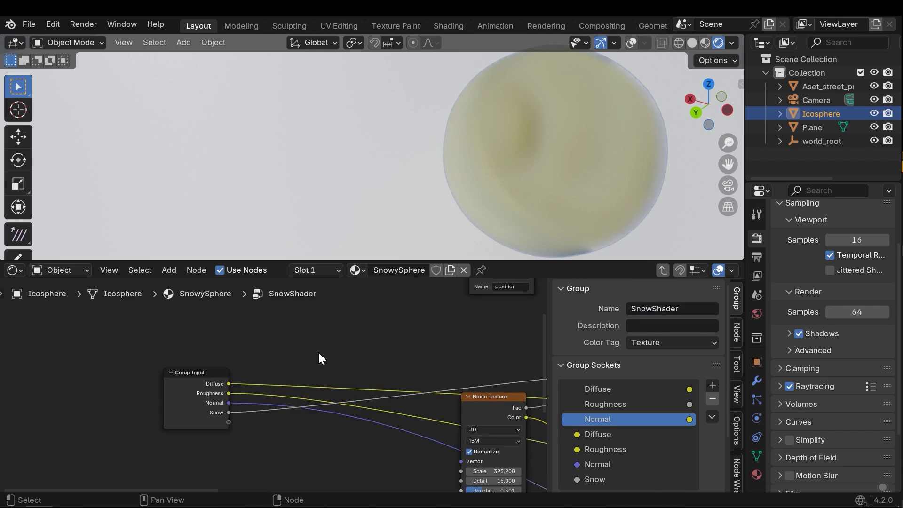
key("Tab")
scroll(364, 393, "down", 2)
middle_click_drag(330, 425, 321, 335)
left_click(277, 387)
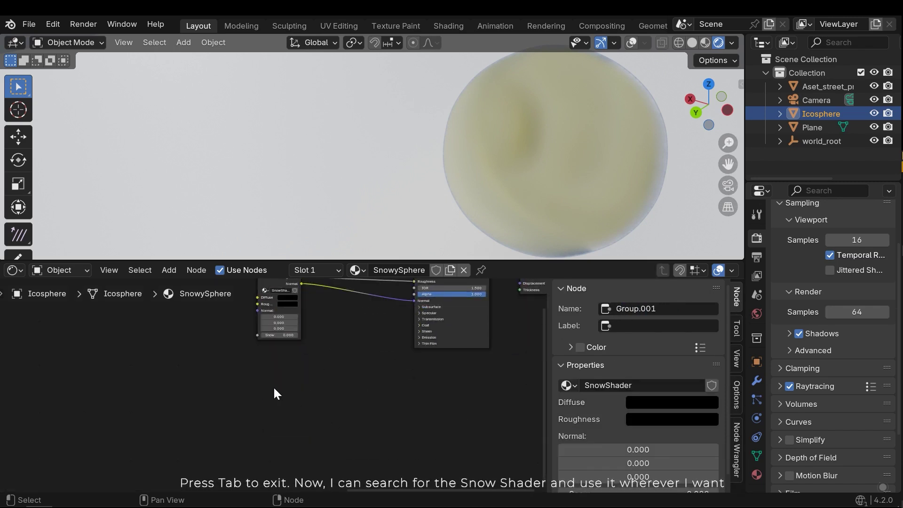
- Try adding another SnowShader group node below the existing one and undo the addition
key("shift+a")
type("snow")
key("Down")
key("Return")
key("t")
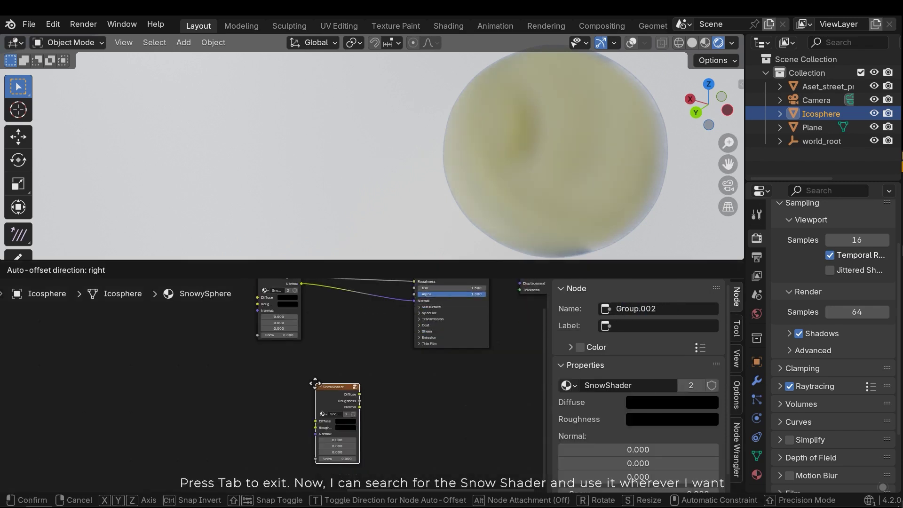
left_click(265, 371)
scroll(264, 370, "up", 2)
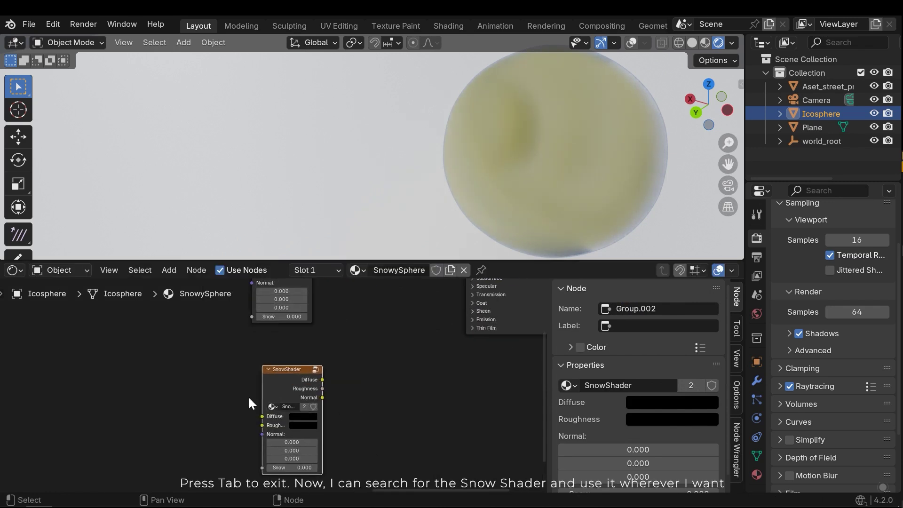
key("ctrl+z")
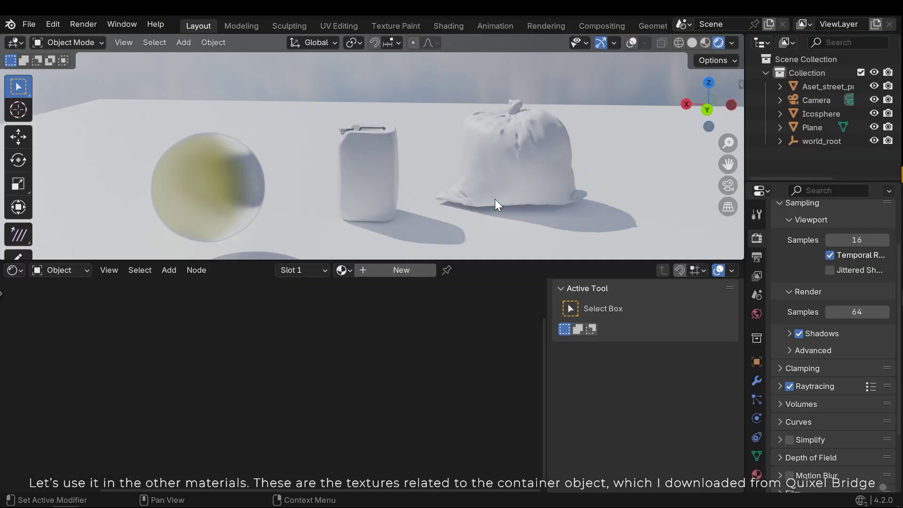
- Create a new material for the container and place a SnowShader group node before the Principled BSDF
left_click(409, 270)
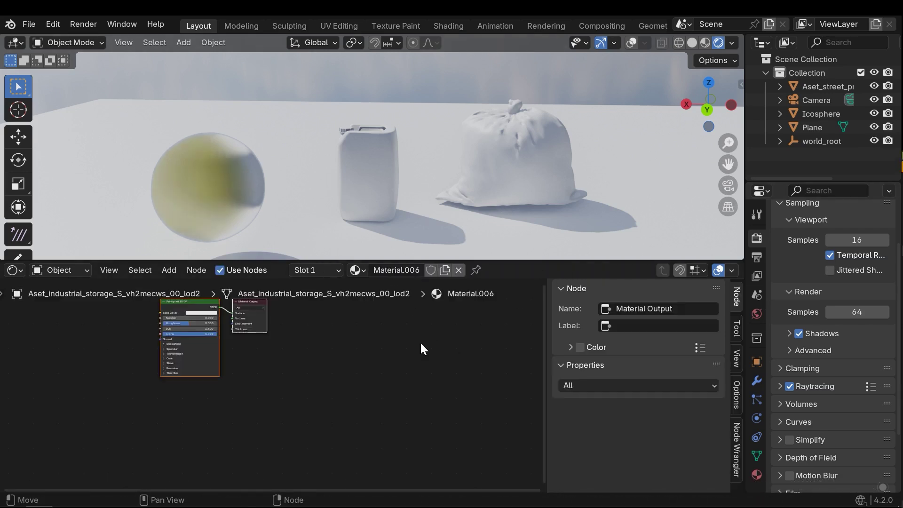
middle_click_drag(335, 348, 521, 413)
scroll(383, 366, "up", 4)
middle_click_drag(285, 401, 339, 364)
left_click(339, 365)
key("shift+a")
mouse_move(323, 364)
type("snow")
left_click(394, 377)
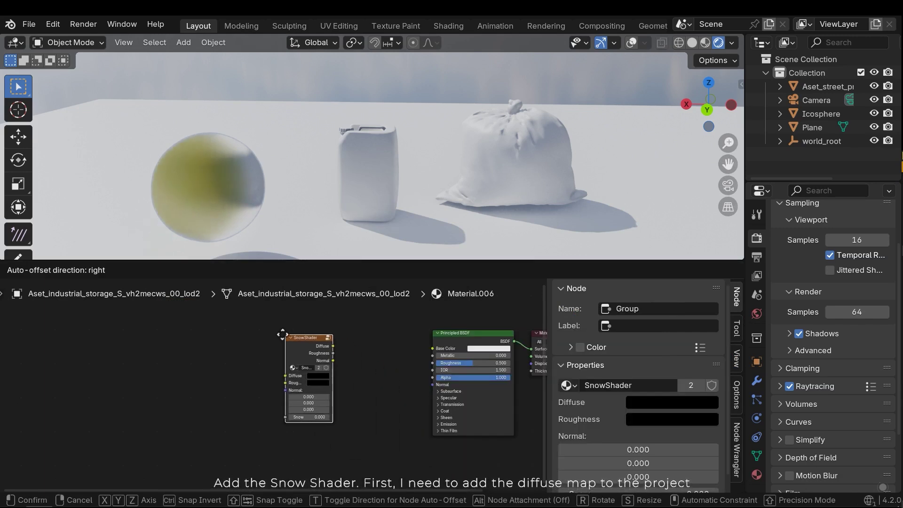
left_click(286, 336)
left_click(289, 390)
middle_click_drag(312, 382, 339, 390)
scroll(289, 389, "down", 1)
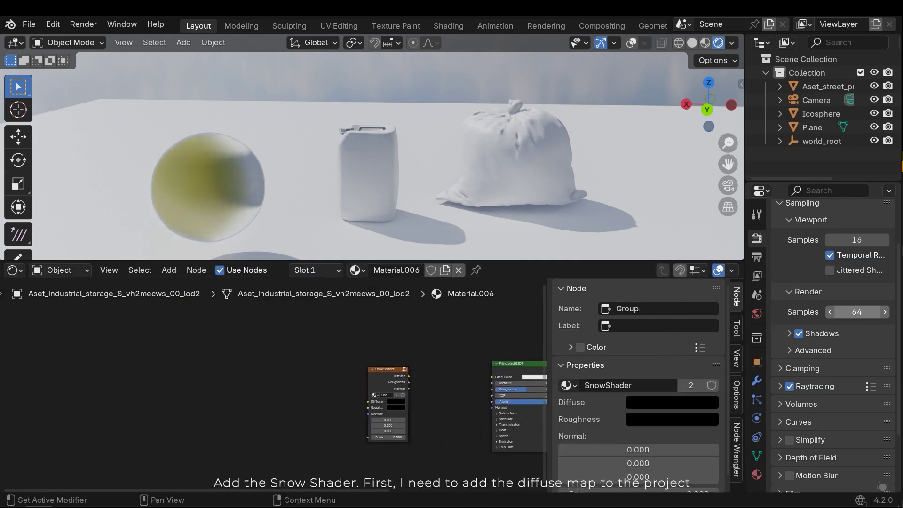
- Add the container's Albedo_2K__vh2mecws.png texture and connect its Color output to SnowShader's Diffuse input
left_click_drag(205, 352, 279, 337)
middle_click_drag(314, 335, 321, 337)
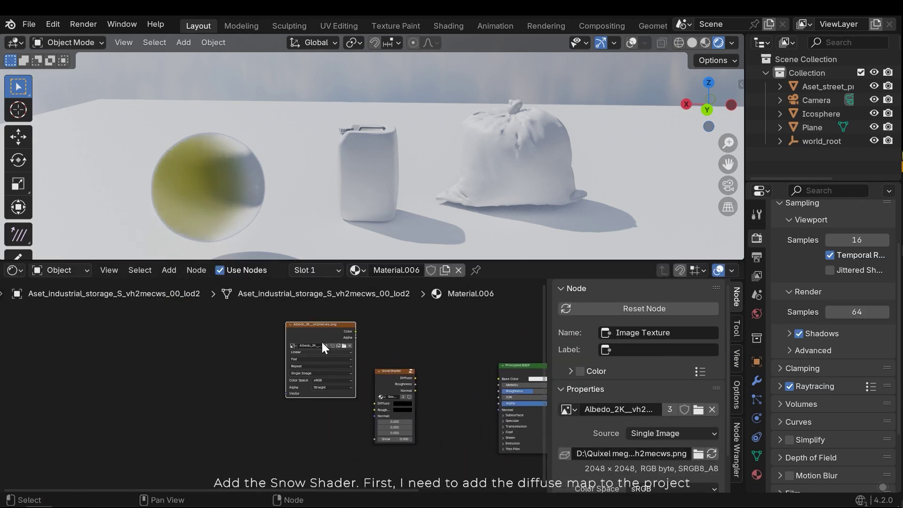
left_click_drag(329, 337, 382, 405)
scroll(281, 332, "up", 1)
middle_click_drag(382, 405, 395, 372)
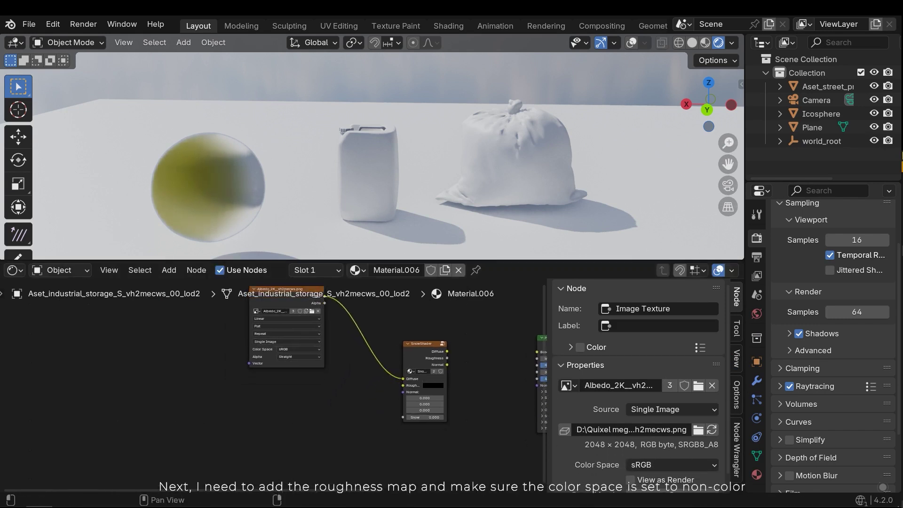
- Add the Roughness_2K__vh2mecws.png texture, set its color space to Non-Color, and connect its Color to SnowShader's Roughness input
scroll(274, 385, "up", 4)
left_click_drag(284, 388, 277, 384)
left_click(306, 452)
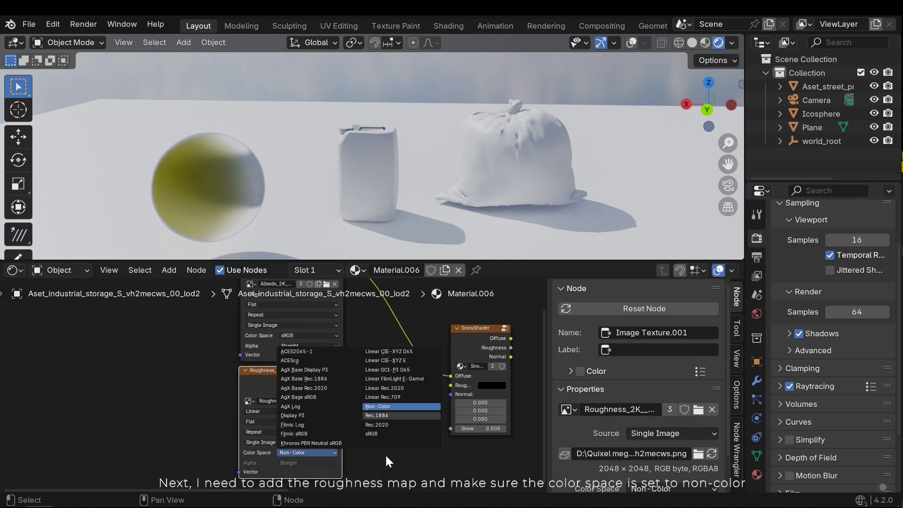
left_click(371, 405)
left_click_drag(342, 380, 451, 385)
middle_click_drag(387, 426, 407, 337)
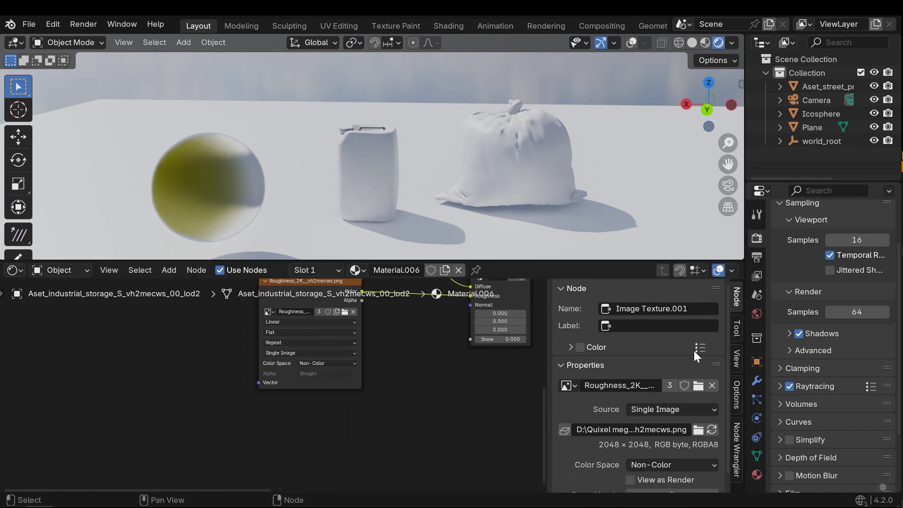
- Add the Normal_2K_LOD0_vh2mecws.png texture with Non-Color color space below the roughness texture
left_click_drag(144, 497, 202, 420)
middle_click_drag(214, 391, 210, 376)
left_click_drag(221, 399, 218, 378)
middle_click_drag(264, 452, 267, 425)
- Add a Normal Map node and connect the normal texture's Color through it to SnowShader's Normal input
key("shift+a")
type("n")
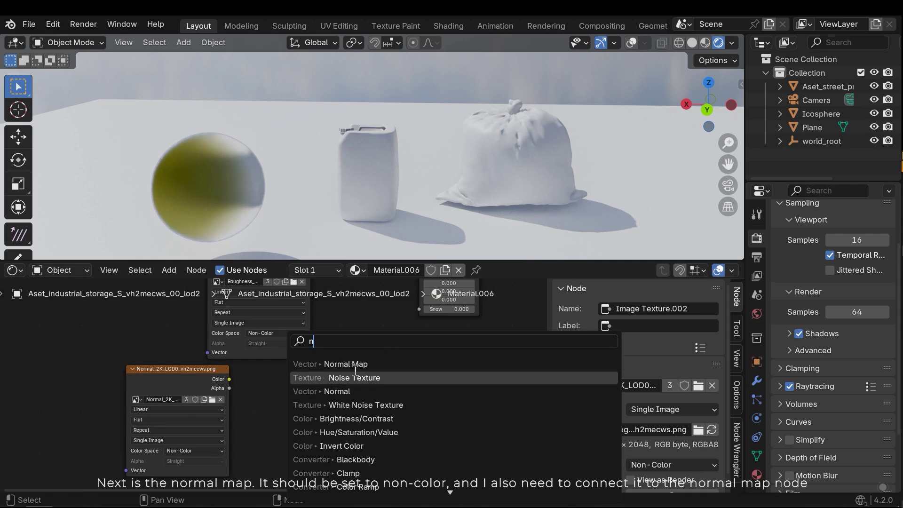
left_click(352, 364)
left_click(270, 388)
left_click_drag(229, 378, 272, 438)
left_click_drag(337, 398, 412, 360)
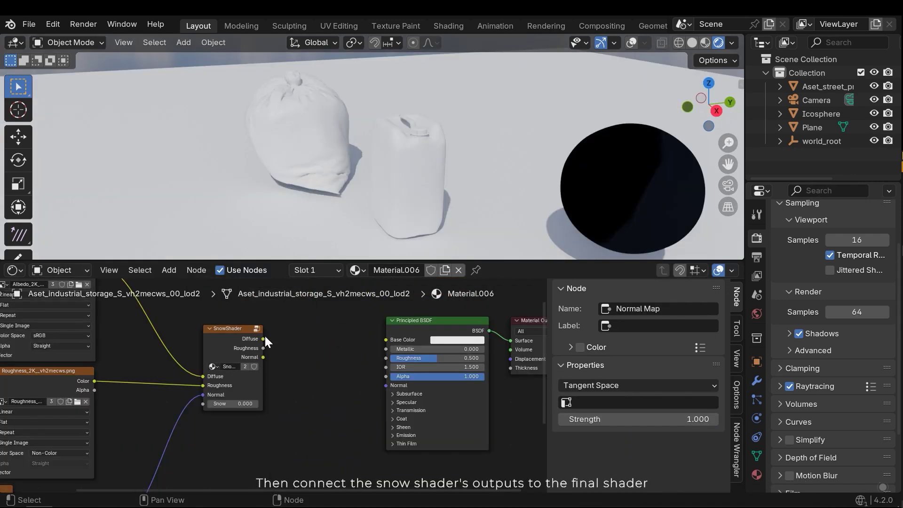
- Connect SnowShader's Diffuse, Roughness and Normal outputs to the Principled BSDF's Base Color, Roughness and Normal inputs
left_click_drag(263, 338, 372, 374)
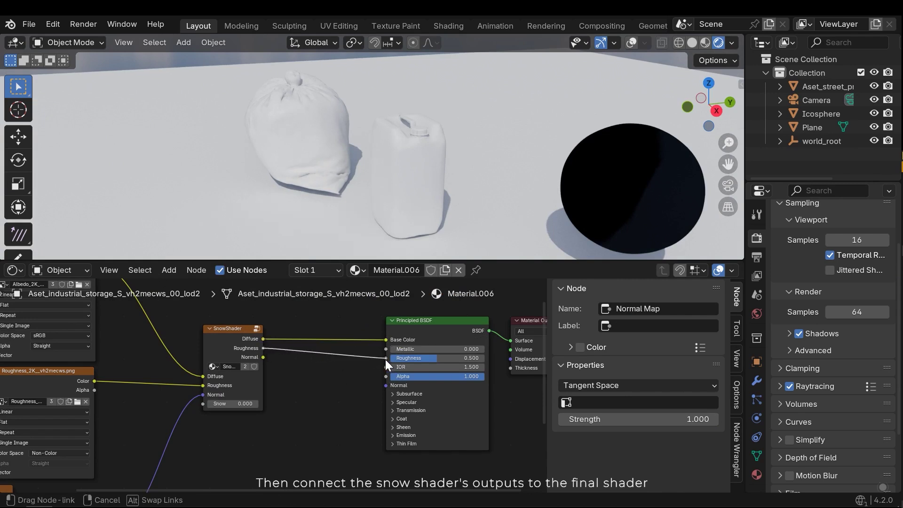
left_click_drag(263, 357, 386, 385)
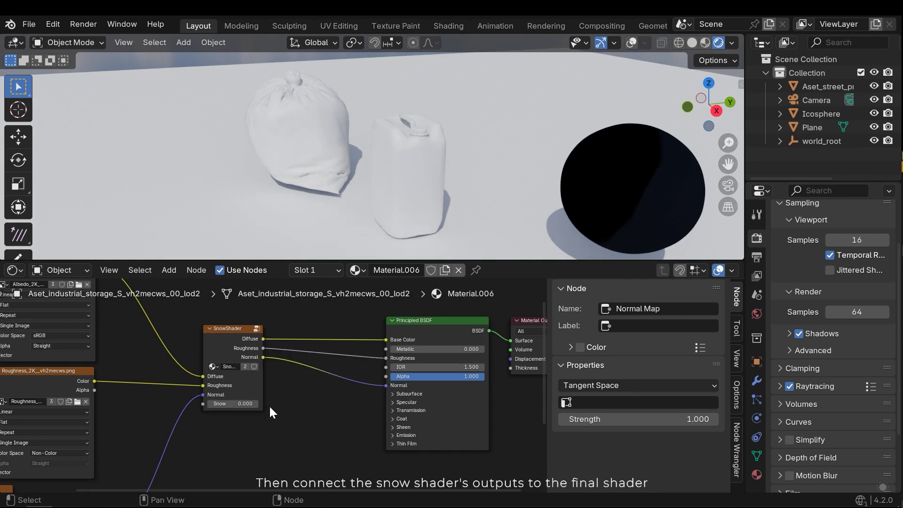
middle_click_drag(266, 400, 406, 398)
- Raise the container's SnowShader Snow value to 1.000 and inspect the snow coverage from several angles
middle_click_drag(429, 93, 238, 107)
middle_click_drag(414, 165, 383, 127, "shift")
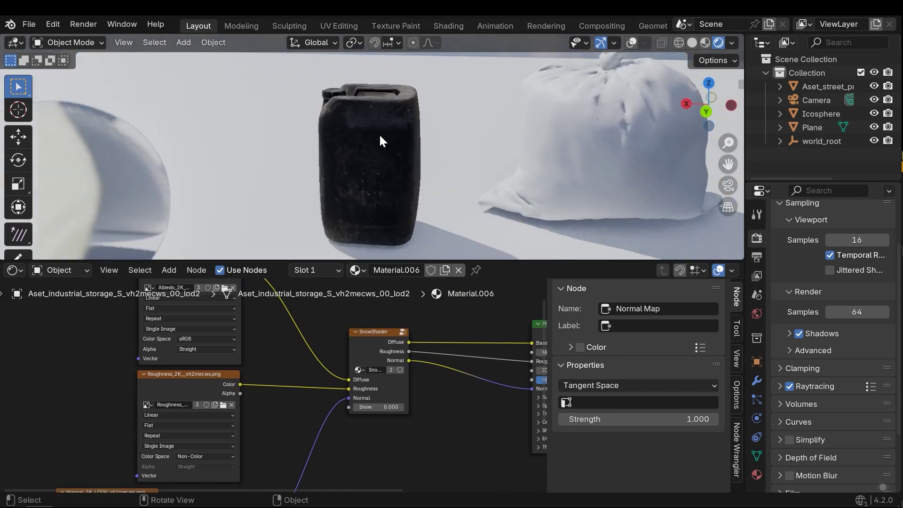
mouse_move(430, 167)
middle_mouse_down()
mouse_move(522, 155)
mouse_move(437, 167)
middle_mouse_up()
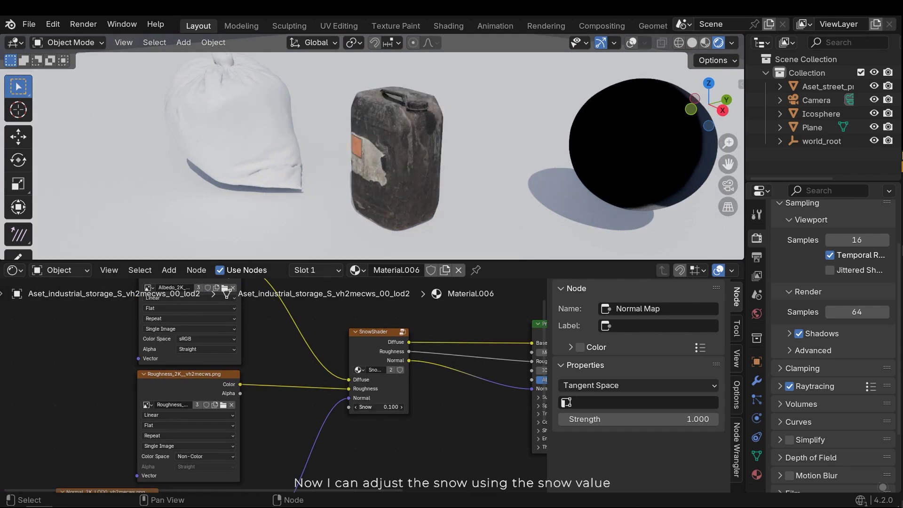
mouse_move(464, 138)
middle_mouse_down()
mouse_move(298, 162)
mouse_move(354, 123)
mouse_move(474, 132)
middle_mouse_up()
scroll(466, 160, "down", 3)
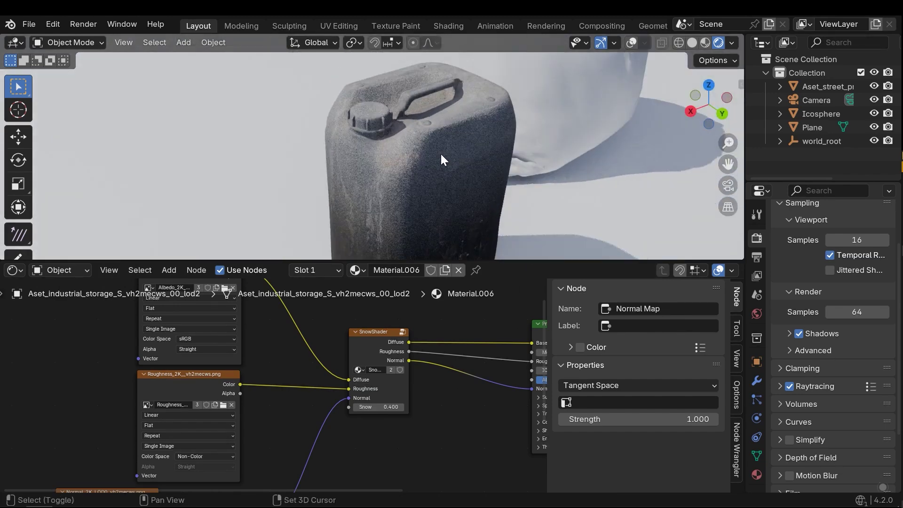
middle_click_drag(436, 155, 423, 165)
left_click_drag(379, 407, 404, 408)
mouse_move(406, 160)
middle_mouse_down("shift")
mouse_move(388, 112)
mouse_move(324, 140)
mouse_move(361, 165)
mouse_move(417, 175)
mouse_move(413, 148)
middle_mouse_up("shift")
scroll(414, 141, "down", 6)
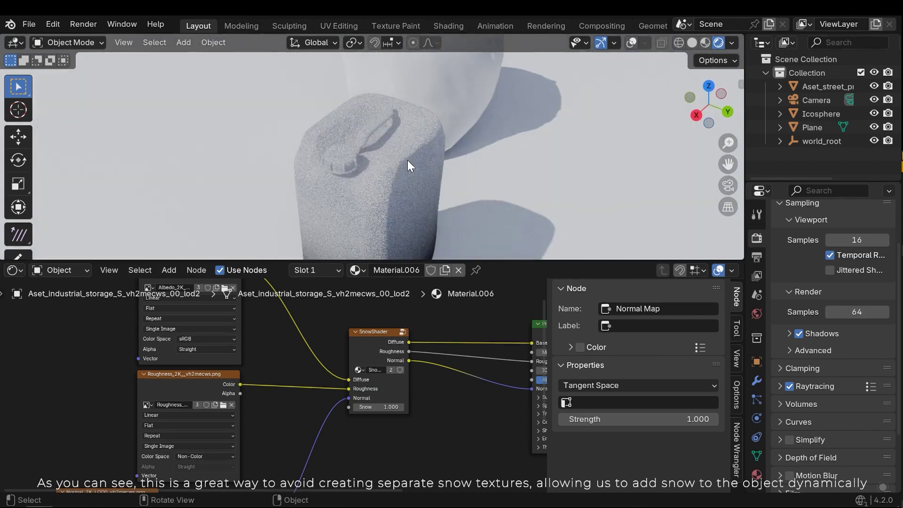
- Open the SnowShader group and set its Normal Map node's Strength to 0.300
middle_click_drag(369, 346, 349, 362)
key("Tab")
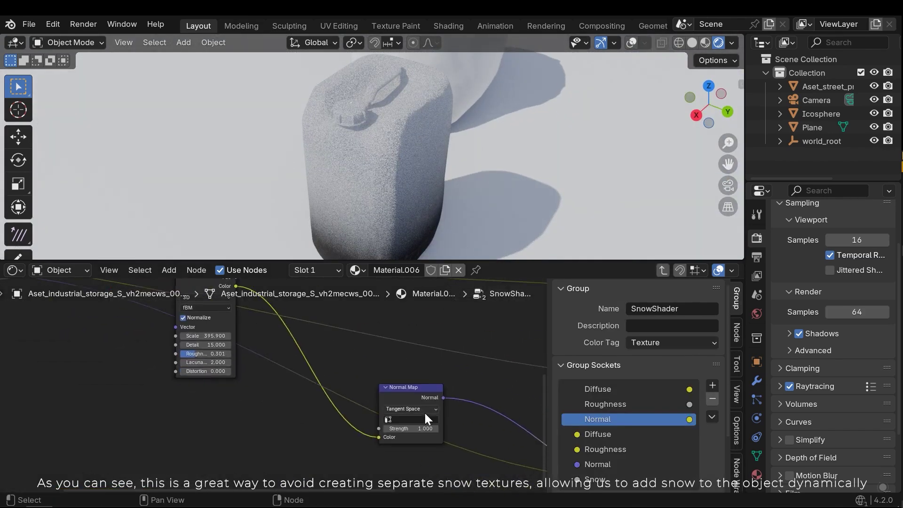
middle_click_drag(374, 121, 369, 170)
scroll(355, 137, "up", 4)
scroll(369, 170, "up", 2)
scroll(458, 210, "down", 3)
middle_click_drag(463, 202, 468, 158)
scroll(468, 159, "up", 4)
scroll(468, 159, "down", 5)
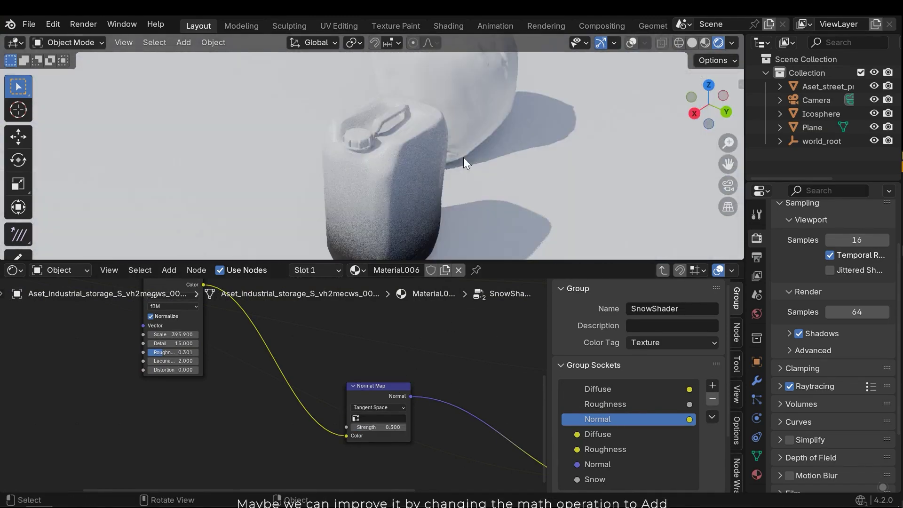
- Change the operation of the Math node after Brightness/Contrast to Add
middle_click_drag(456, 332, 369, 400)
left_click(369, 400)
left_click(367, 296)
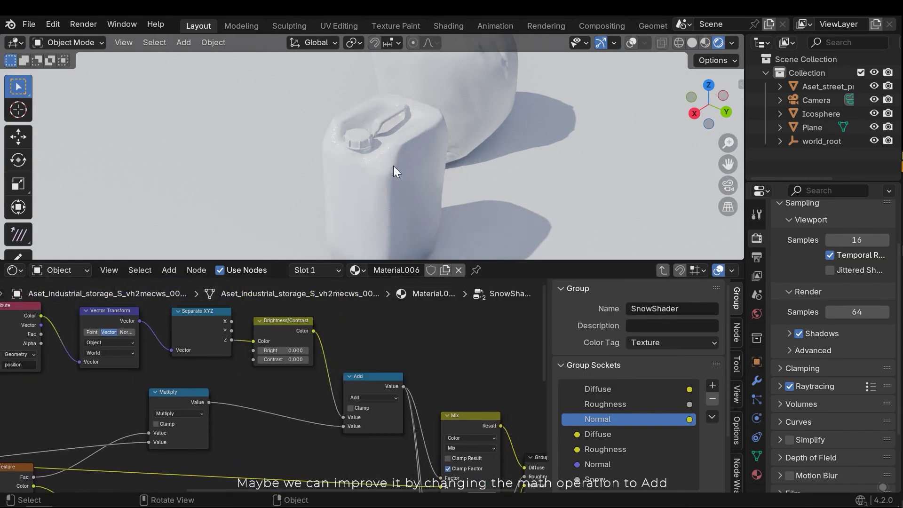
- Return to the container's main node tree and set the SnowShader Snow value to -1.300
middle_click_drag(393, 166, 387, 319)
key("Tab")
left_click_drag(350, 436, 323, 436)
middle_click_drag(371, 160, 409, 160)
scroll(317, 193, "up", 5)
left_click_drag(350, 436, 363, 436)
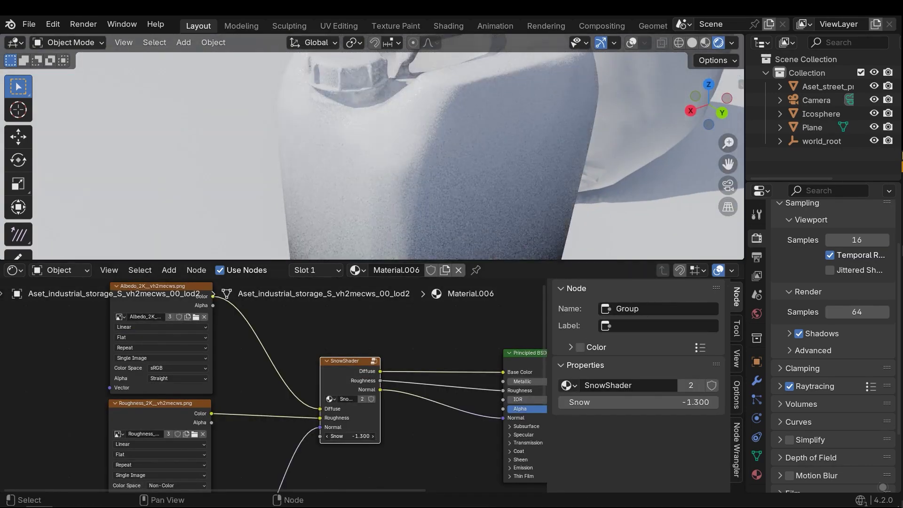
- Select the garbage bag and create a new material for it
scroll(447, 175, "down", 6)
middle_click_drag(447, 175, 405, 170)
left_click(415, 176)
left_click(459, 269)
left_click(417, 271)
scroll(442, 377, "down", 1)
middle_click_drag(442, 378, 325, 365)
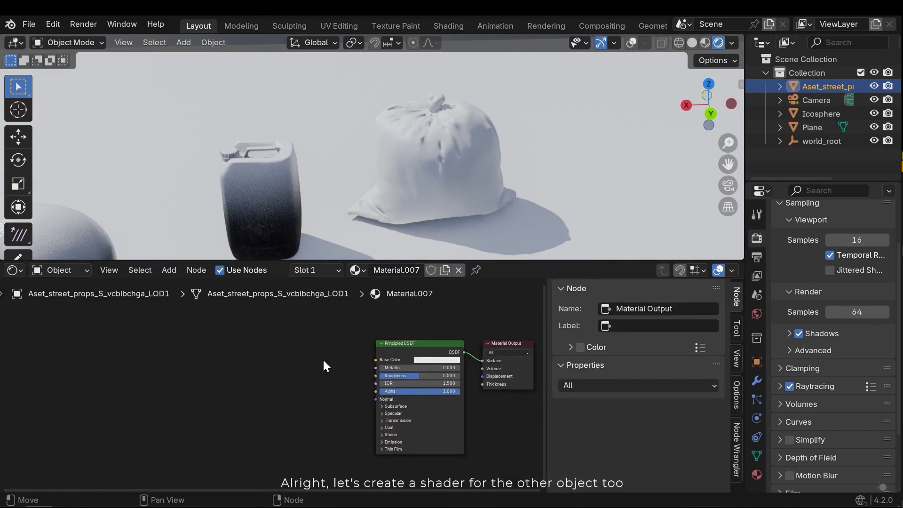
- Add the bag's Albedo_2K__vcblbchga.png texture and a SnowShader group, and connect the texture's Color to the Diffuse input
left_click_drag(230, 353, 190, 315)
left_click_drag(190, 315, 80, 289)
middle_click_drag(250, 356, 325, 379)
key("shift+a")
type("s")
left_click(358, 366)
left_click(279, 376)
left_click_drag(231, 319, 311, 411)
middle_click_drag(377, 396, 416, 371)
- Connect the bag's SnowShader Diffuse, Roughness and Normal outputs to the matching Principled BSDF inputs
left_click_drag(401, 355, 489, 358)
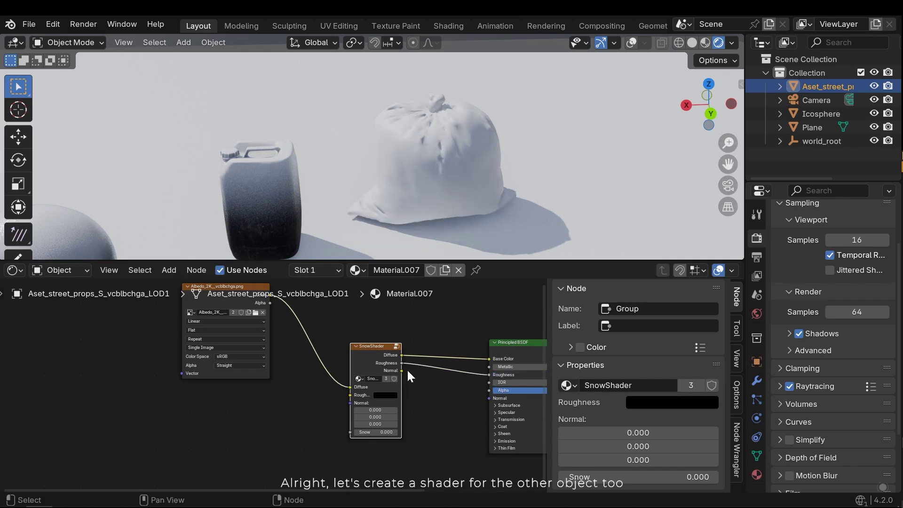
middle_click_drag(405, 376, 528, 345)
middle_click_drag(439, 380, 407, 386)
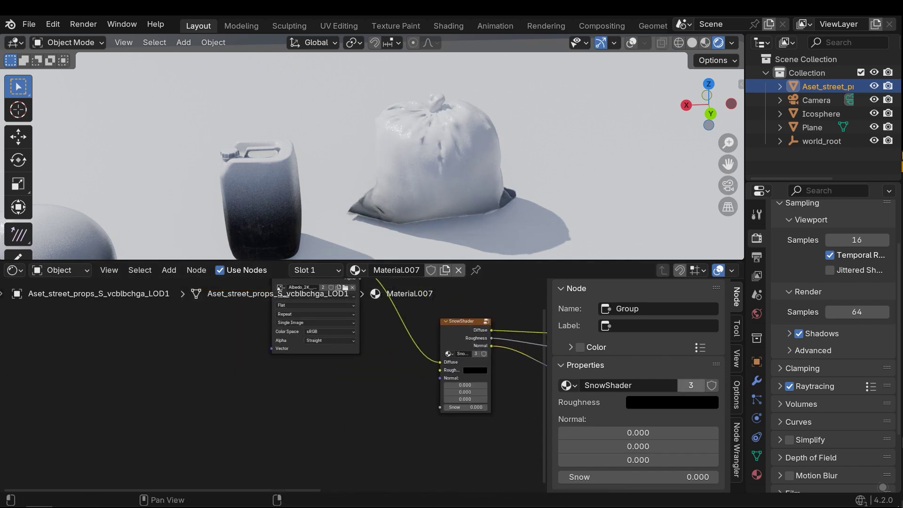
- Add the Roughness_2K__vcblbchga.png texture and connect its Color output to SnowShader's Roughness input
left_click_drag(691, 385, 324, 390)
left_click_drag(339, 394, 303, 374)
left_click_drag(359, 374, 440, 370)
middle_click_drag(382, 421, 393, 336)
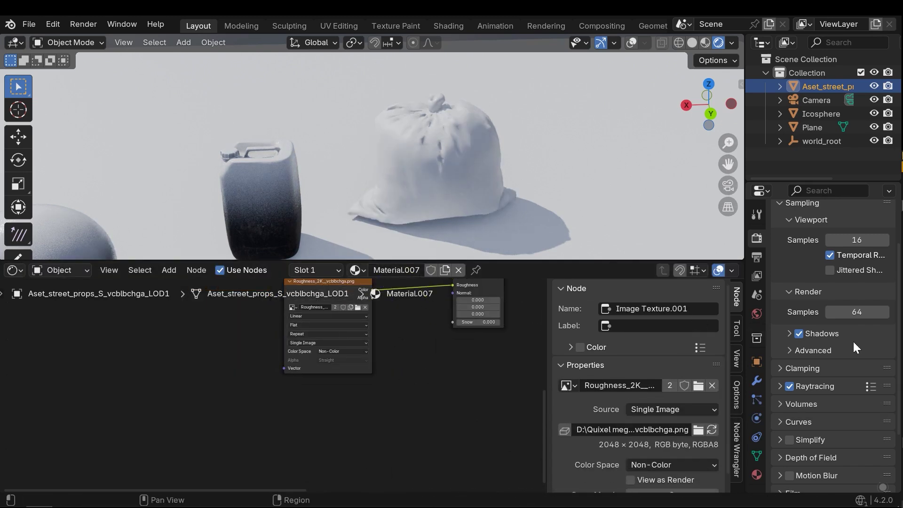
- Add the bag's normal texture and connect it through a new Normal Map node to SnowShader's Normal input
left_click_drag(537, 410, 281, 408)
middle_click_drag(286, 389, 276, 355)
left_click_drag(301, 376, 248, 355)
key("shift+a")
key("space")
type("n")
left_click(418, 365)
left_click(328, 373)
left_click_drag(305, 364, 327, 417)
left_click_drag(382, 385, 442, 324)
- Set the Snow value of the bag's SnowShader to -1.900 while checking the snow coverage
middle_click_drag(475, 354, 414, 395)
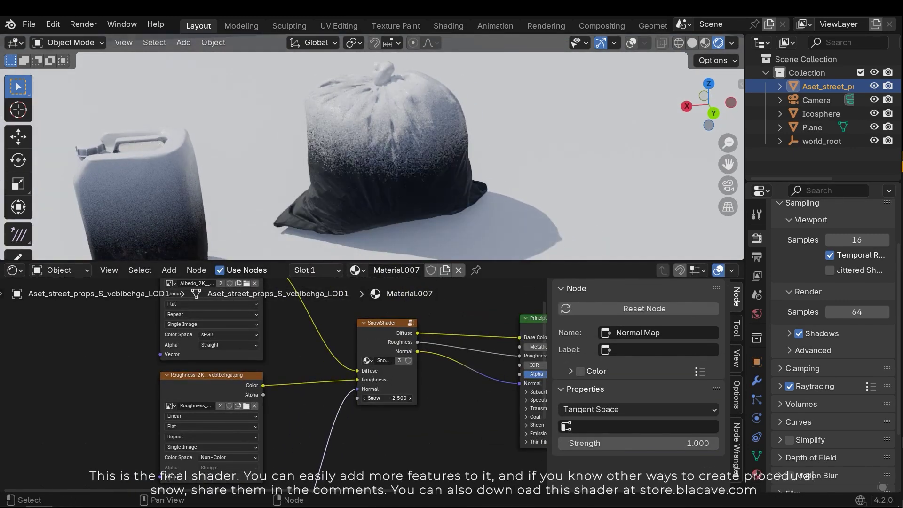
left_click_drag(390, 398, 398, 398)
middle_click_drag(531, 162, 435, 159)
scroll(386, 132, "up", 3)
scroll(515, 114, "down", 5)
scroll(435, 159, "up", 3)
left_click_drag(387, 398, 427, 397)
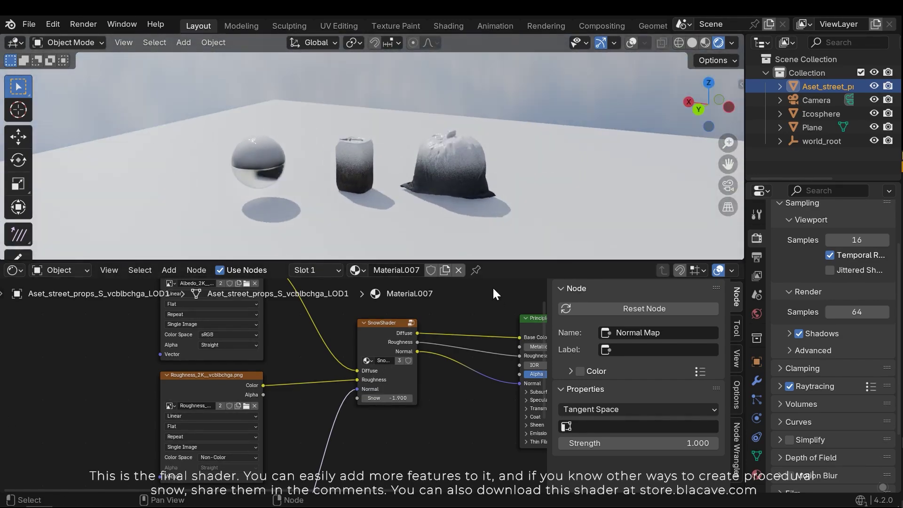
- View the three objects together, open the SnowShader group and maximize the node editor to examine its network
middle_click_drag(492, 286, 371, 371)
scroll(376, 369, "up", 2)
scroll(450, 163, "down", 2)
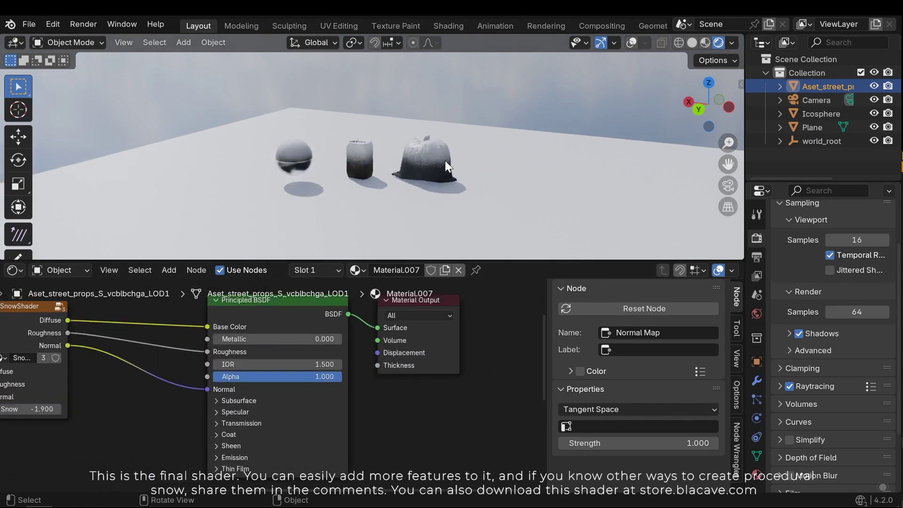
scroll(449, 163, "up", 5)
middle_click_drag(449, 162, 423, 188)
middle_click_drag(113, 334, 367, 346)
scroll(367, 346, "down", 3)
left_click(361, 349)
key("Tab")
key("ctrl+space")
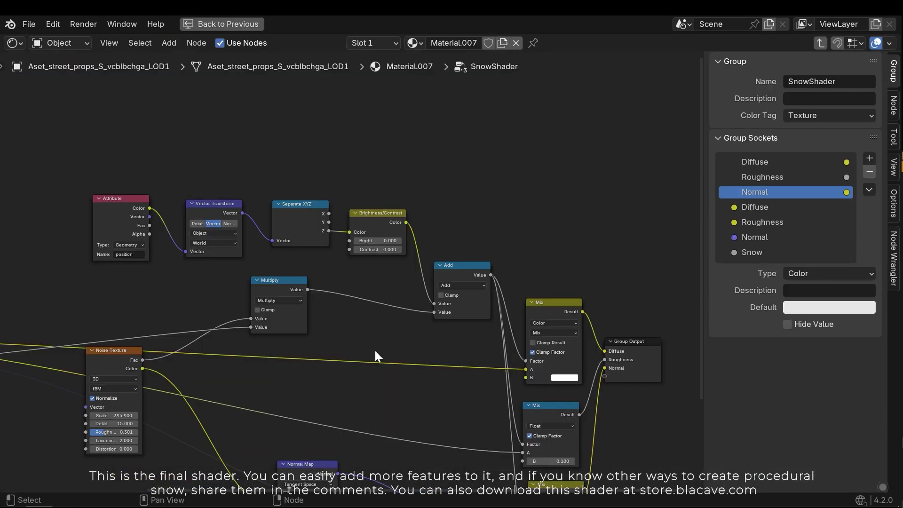